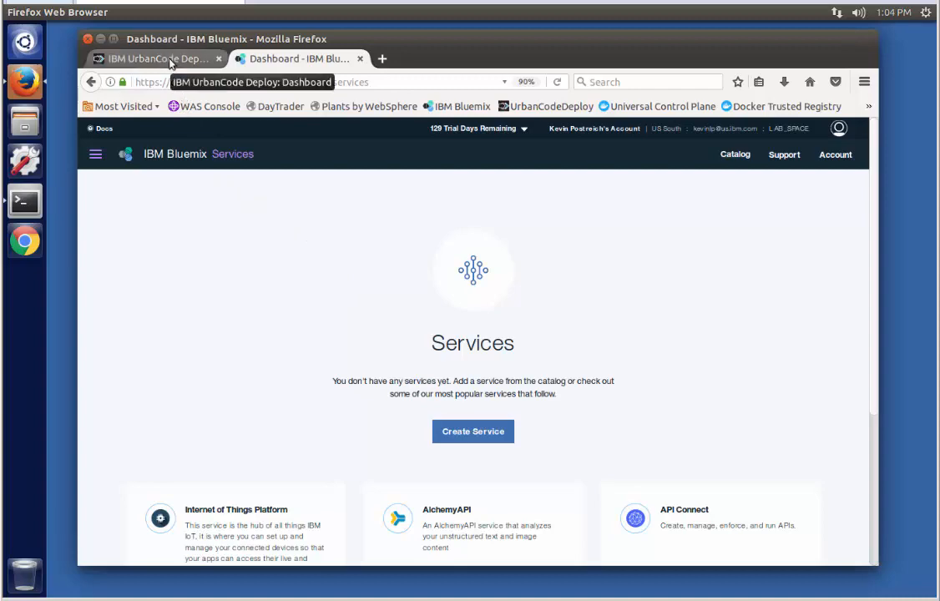
Switch to the UrbanCode Deploy tab and list its six processes, including Setup Bluemix
left_click(171, 64)
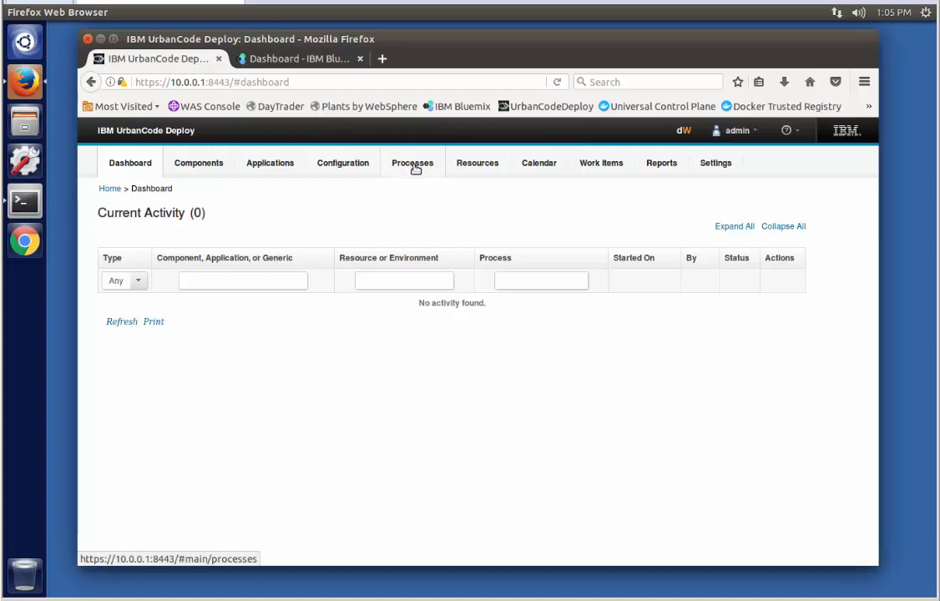
left_click(416, 168)
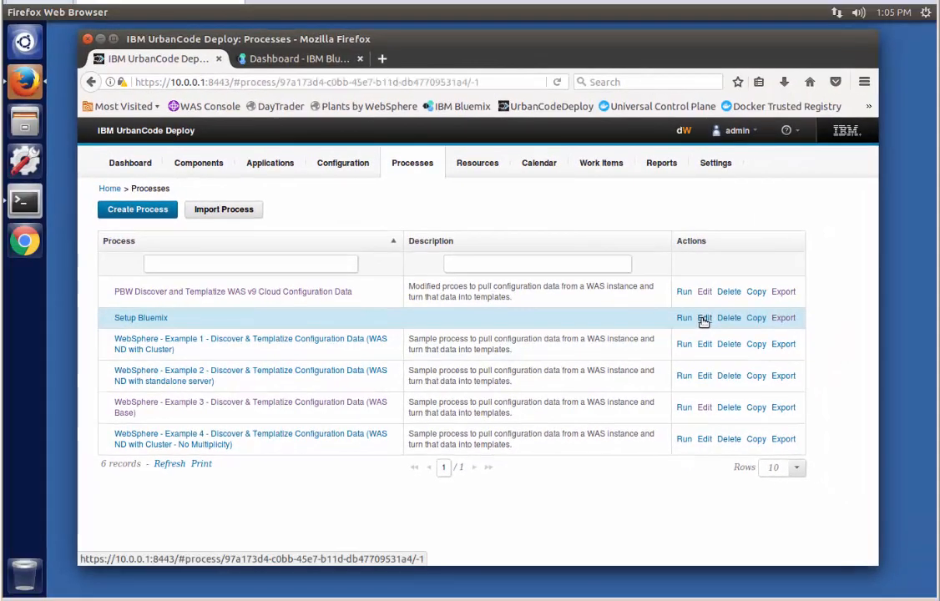
Open the Setup Bluemix design, then zoom and pan through its Shell and Create File steps
left_click(704, 319)
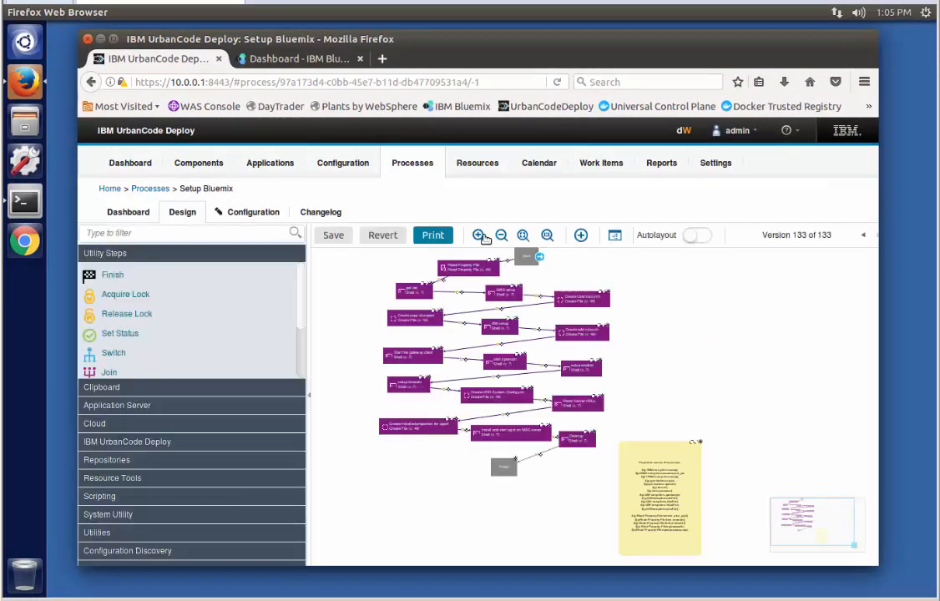
left_click(478, 235)
left_click(479, 235)
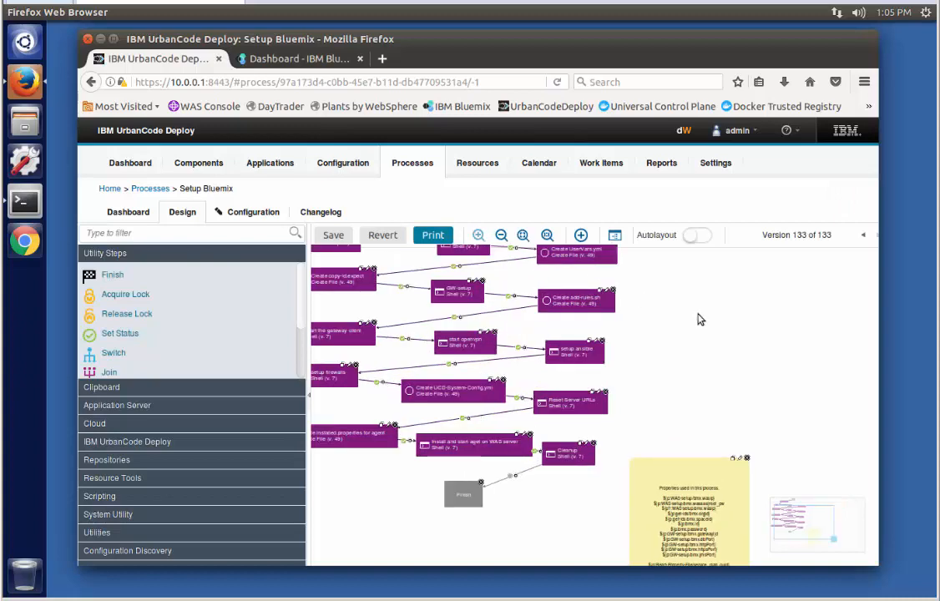
left_click_drag(806, 520, 803, 512)
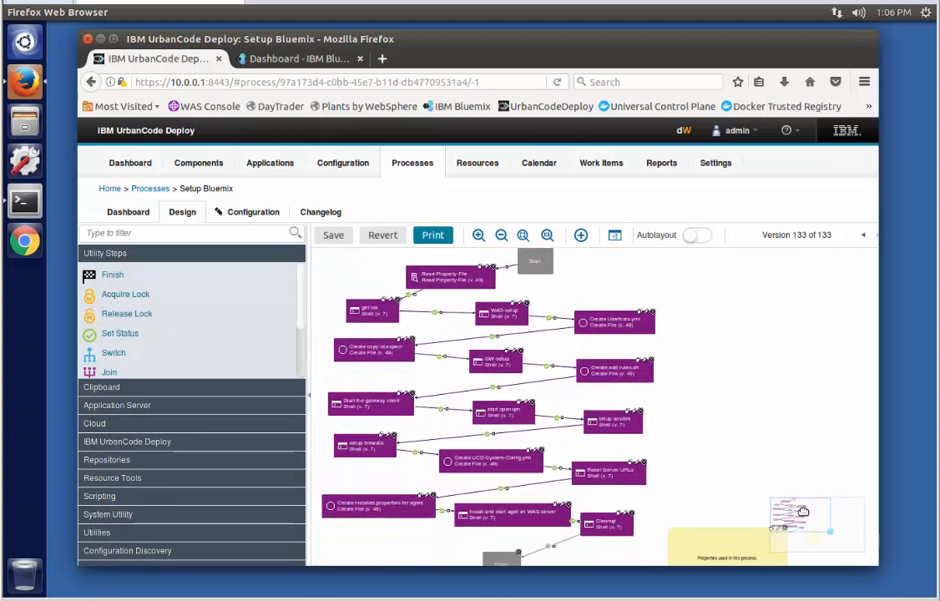
left_click(478, 235)
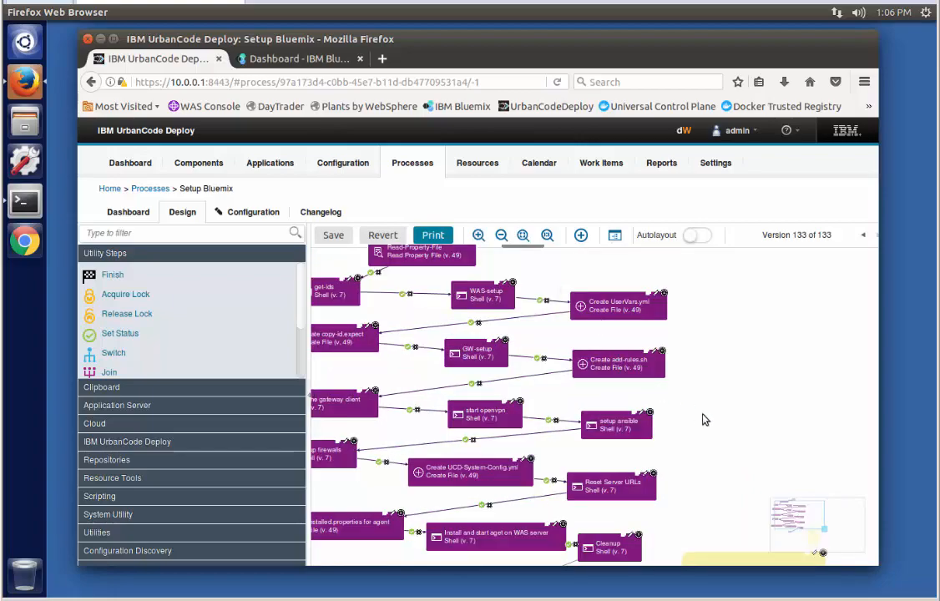
left_click_drag(801, 514, 794, 513)
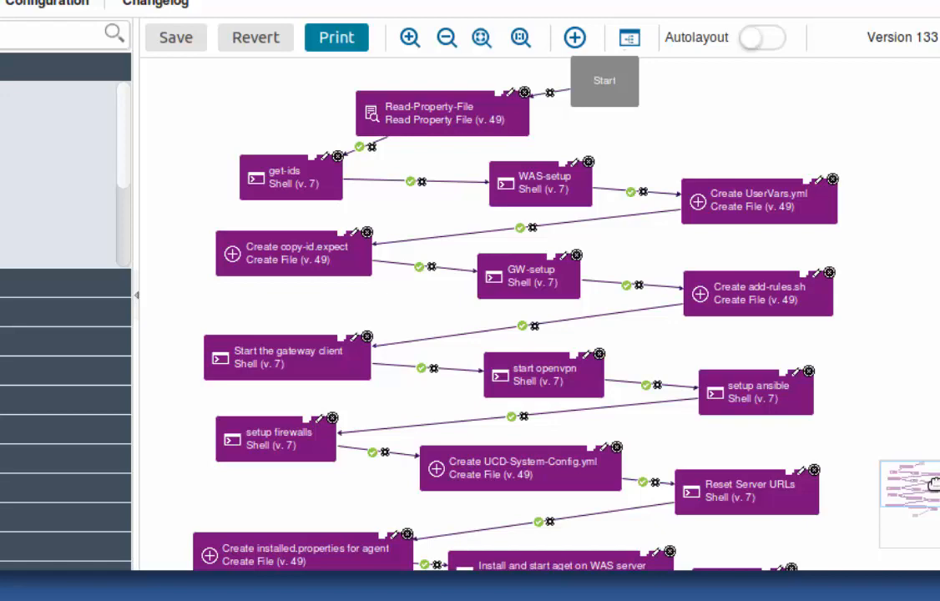
left_click_drag(934, 484, 934, 491)
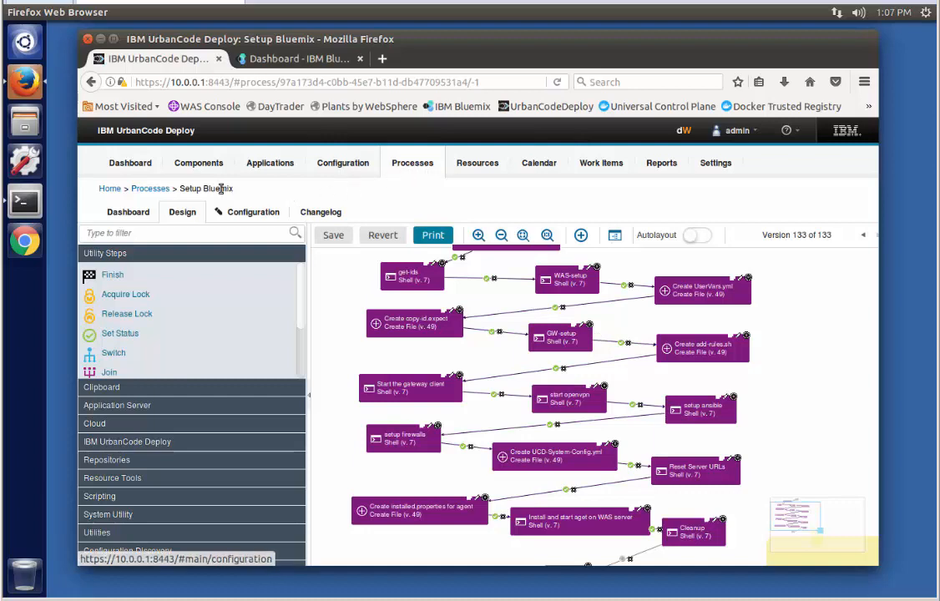
Run Setup Bluemix with the account e-mail as id and org, the password, LAB_SPACE space, and region us
left_click(150, 189)
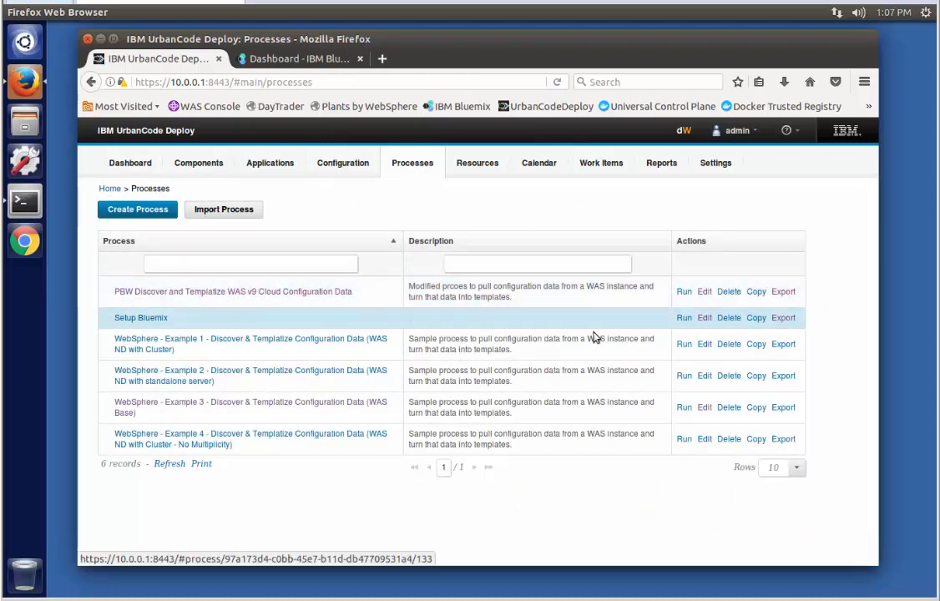
left_click(683, 318)
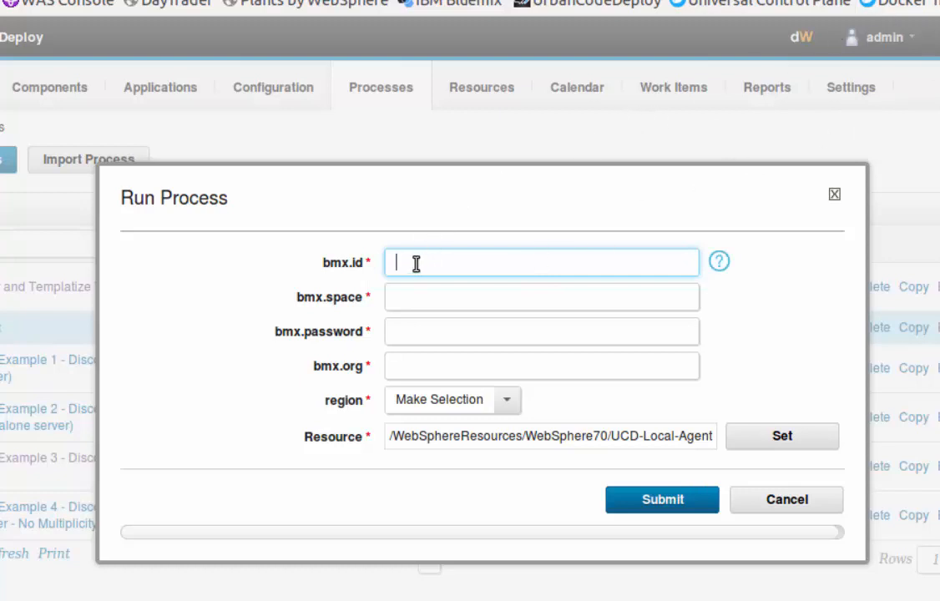
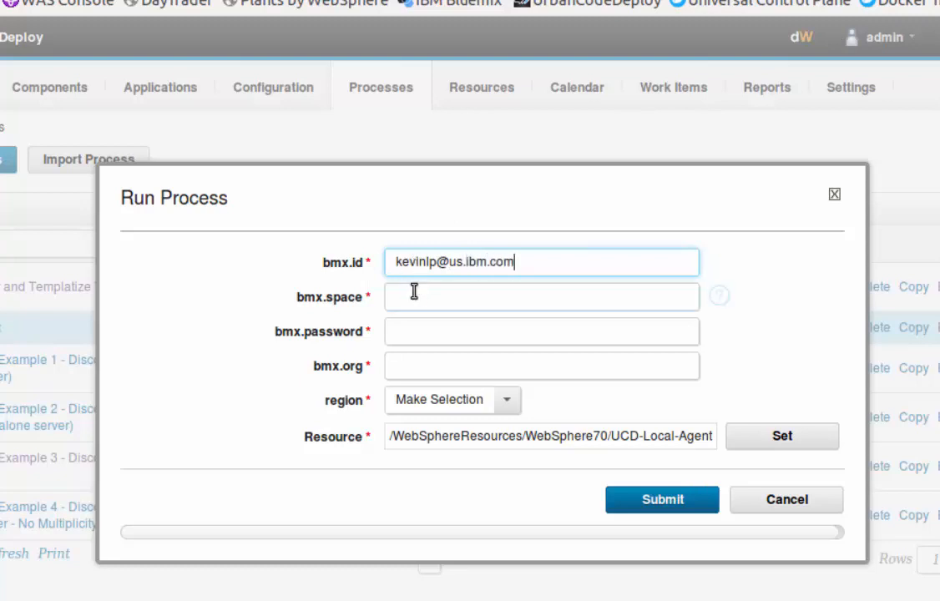
left_click(414, 292)
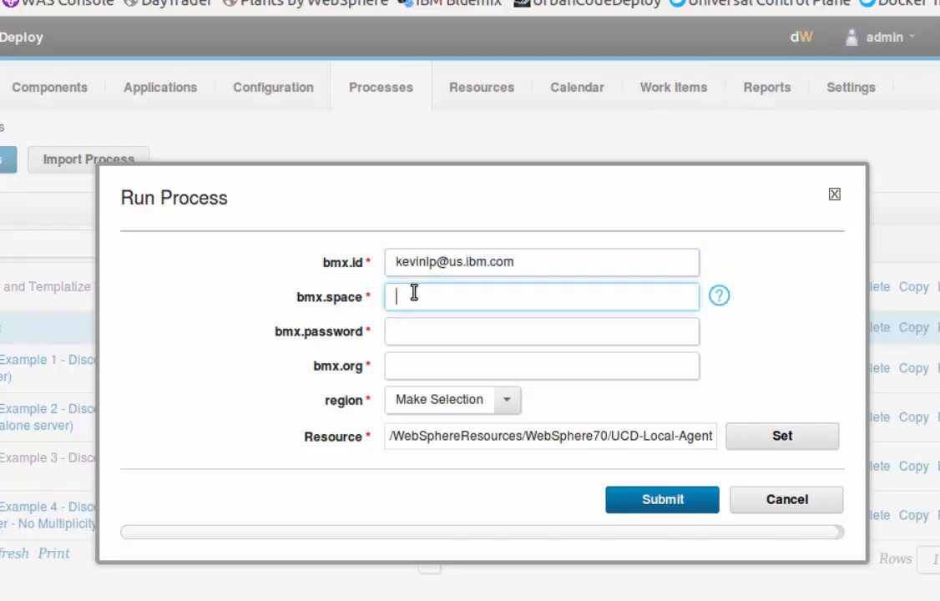
type("LAB_SPACE")
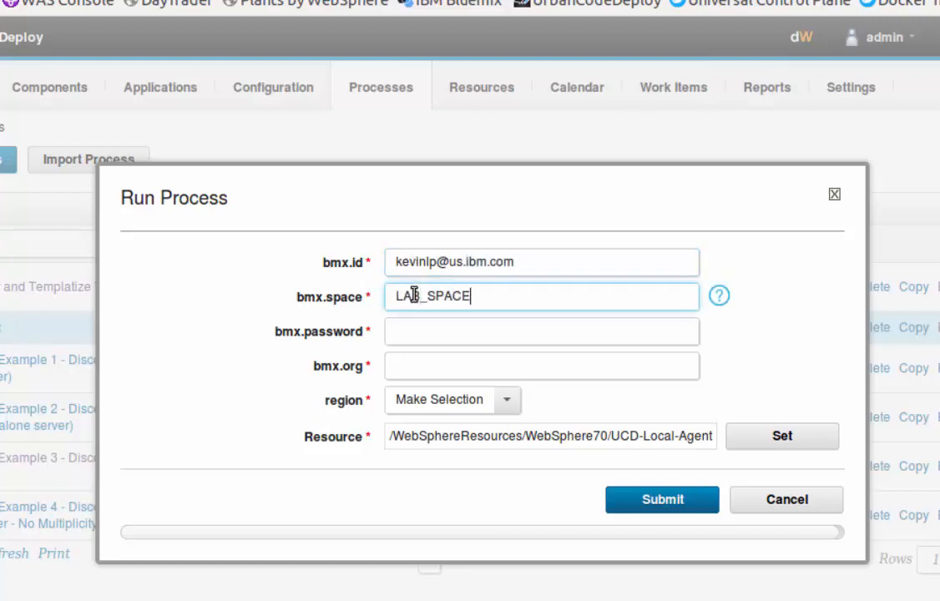
left_click(408, 330)
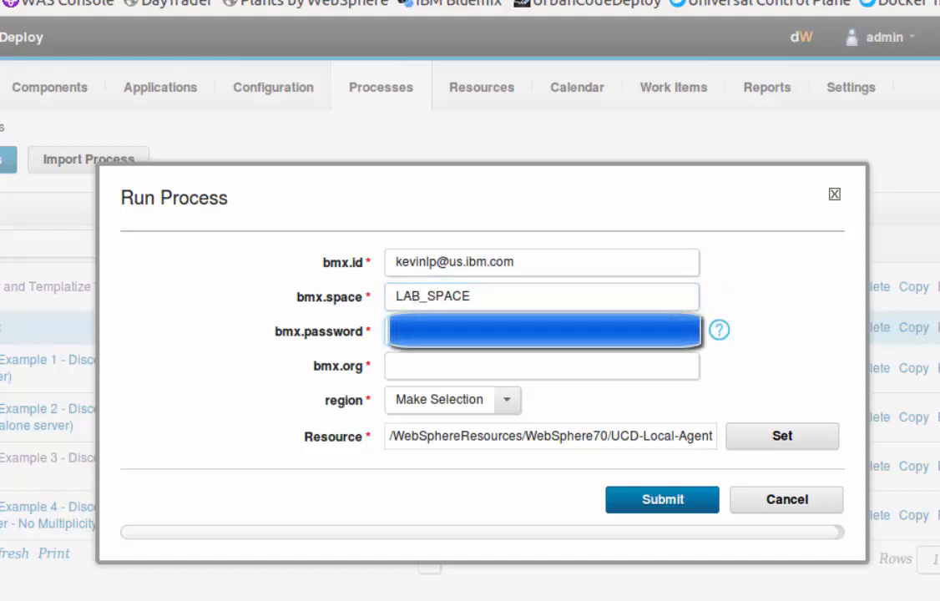
left_click(408, 365)
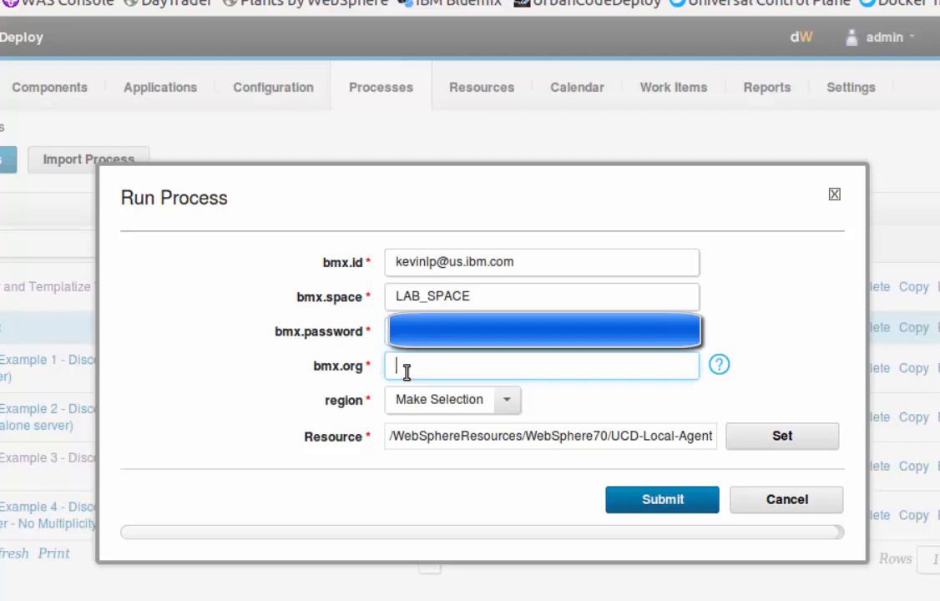
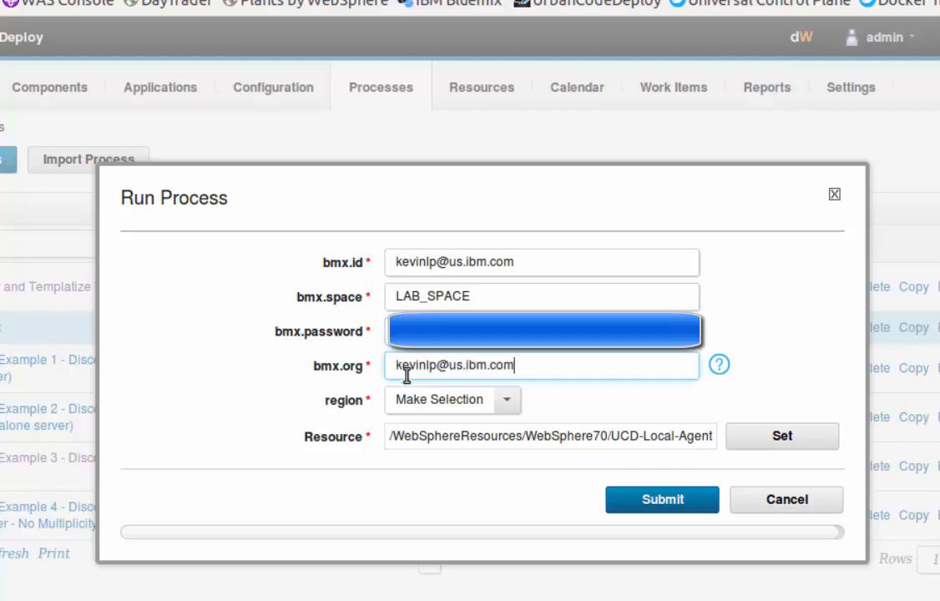
left_click(506, 399)
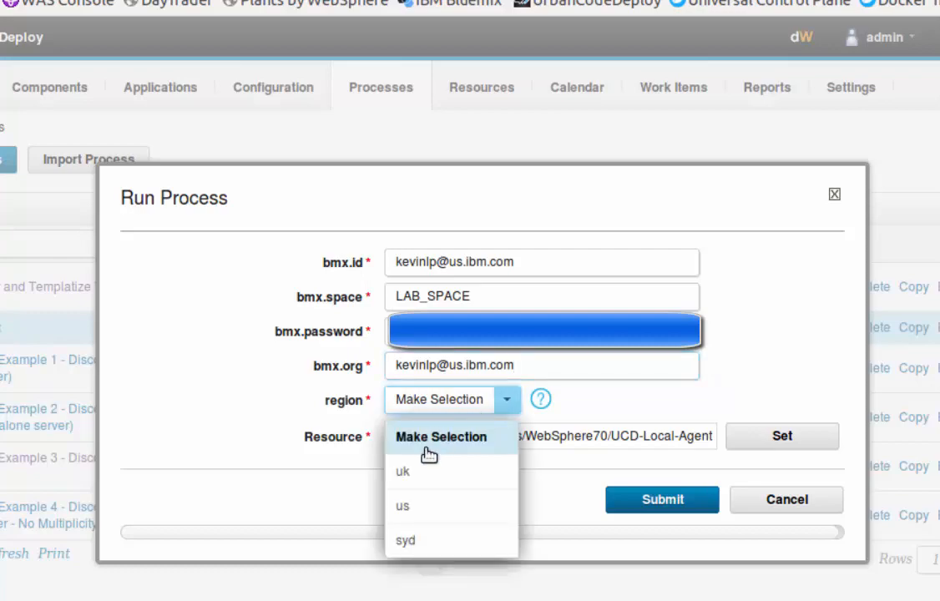
left_click(407, 505)
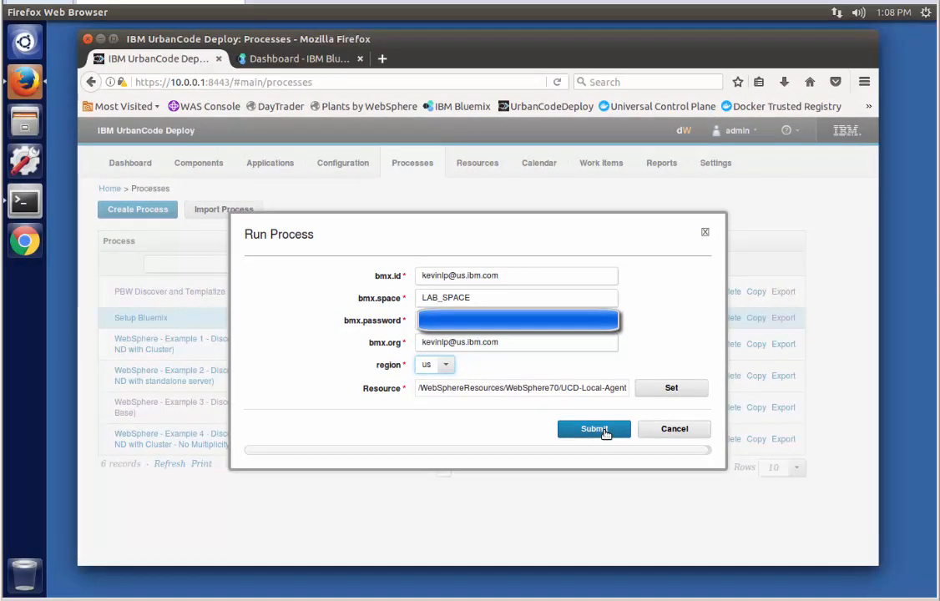
left_click(656, 482)
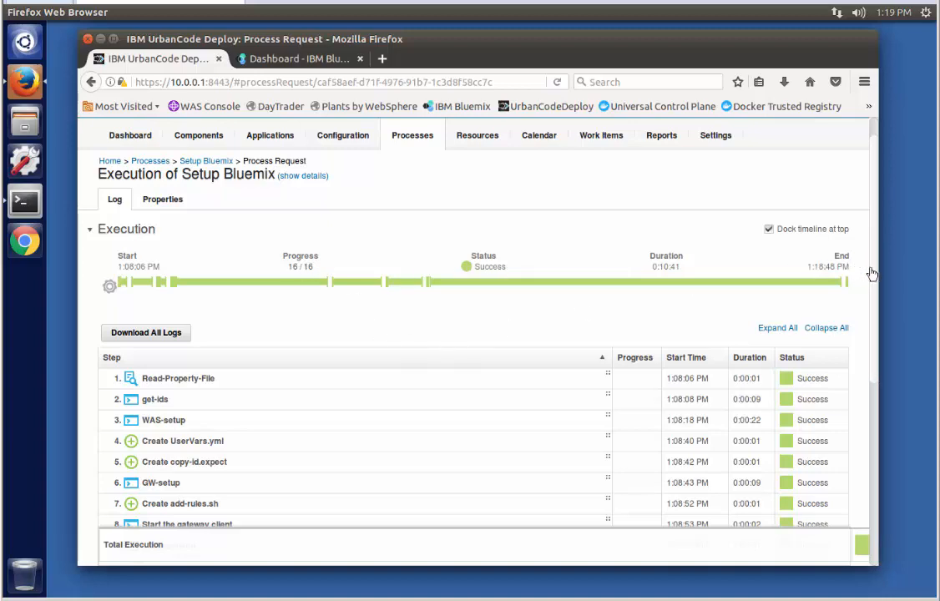
Scroll the execution step list to confirm all 16 steps show Success
scroll(872, 284, "down", 2)
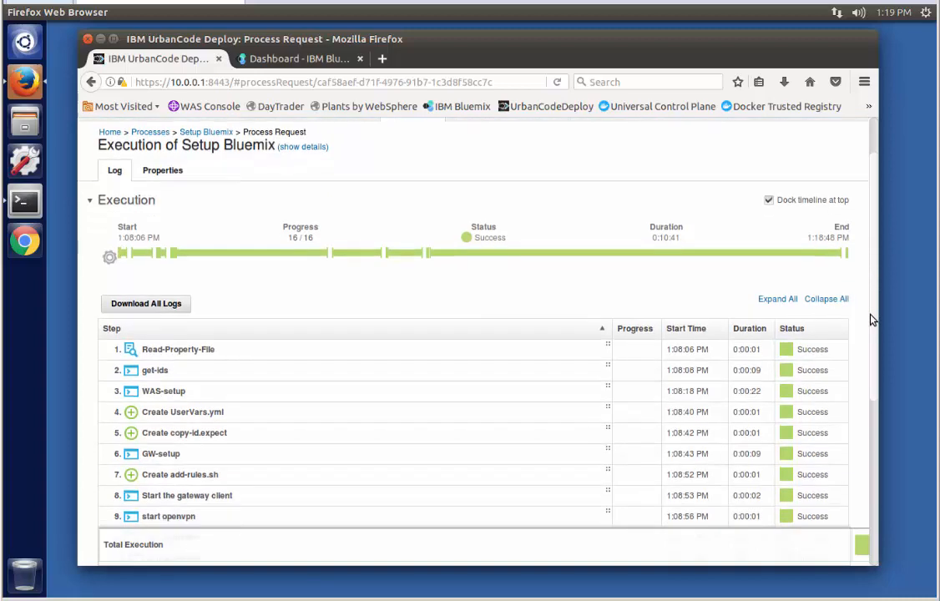
scroll(868, 336, "down", 3)
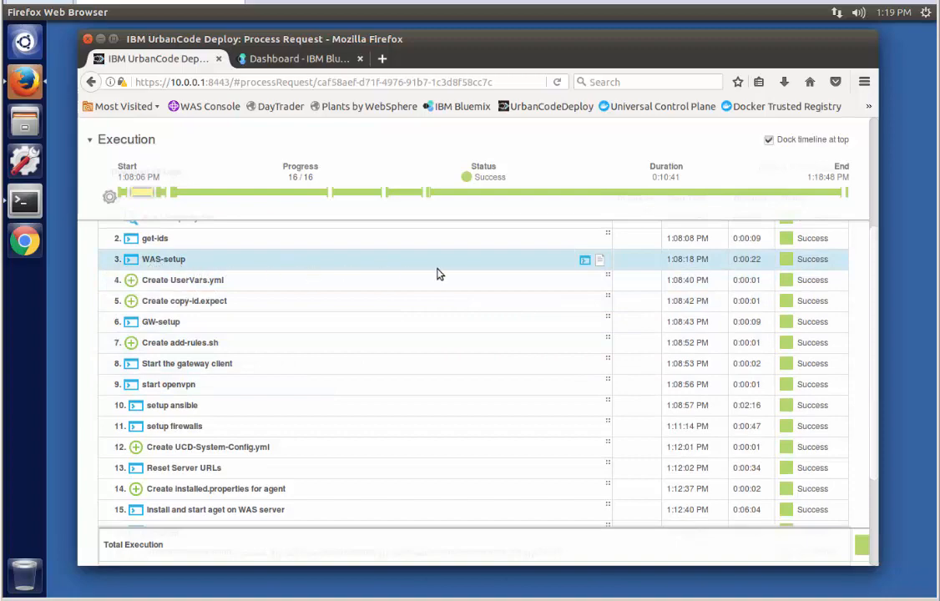
Review the WAS-setup step's output log, highlighting the WAS server hostname, then close it
left_click(585, 262)
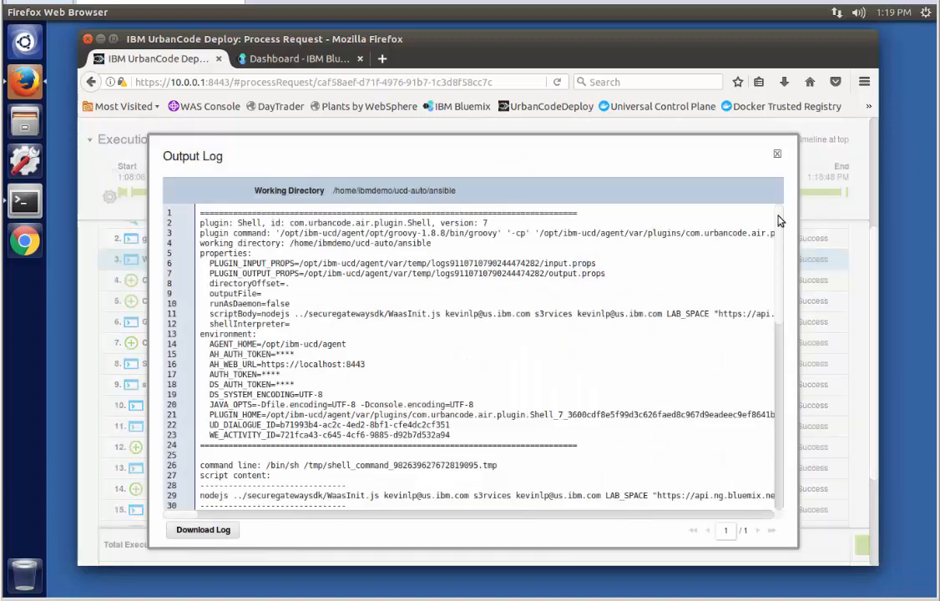
left_click_drag(779, 220, 766, 382)
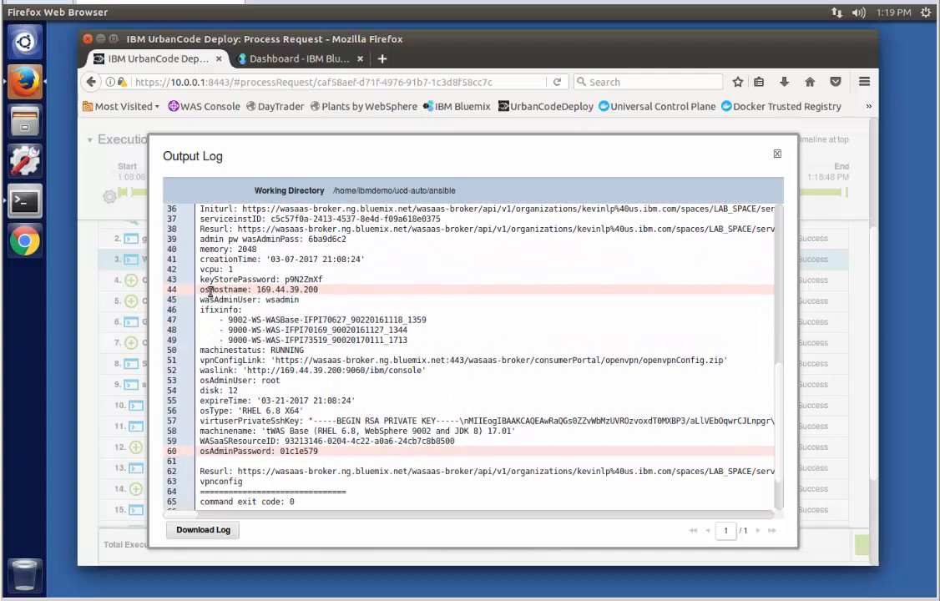
left_click_drag(209, 290, 293, 291)
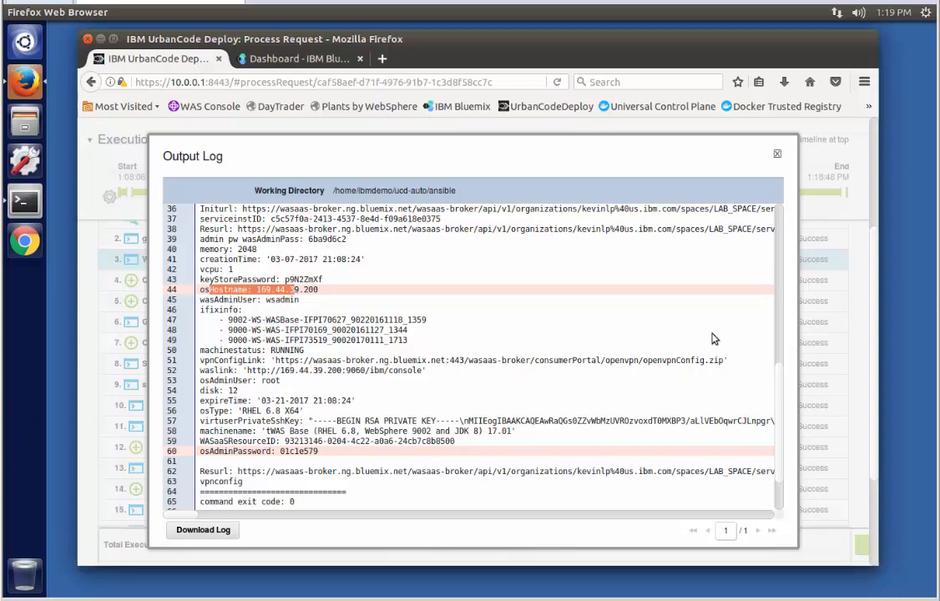
scroll(768, 351, "down", 2)
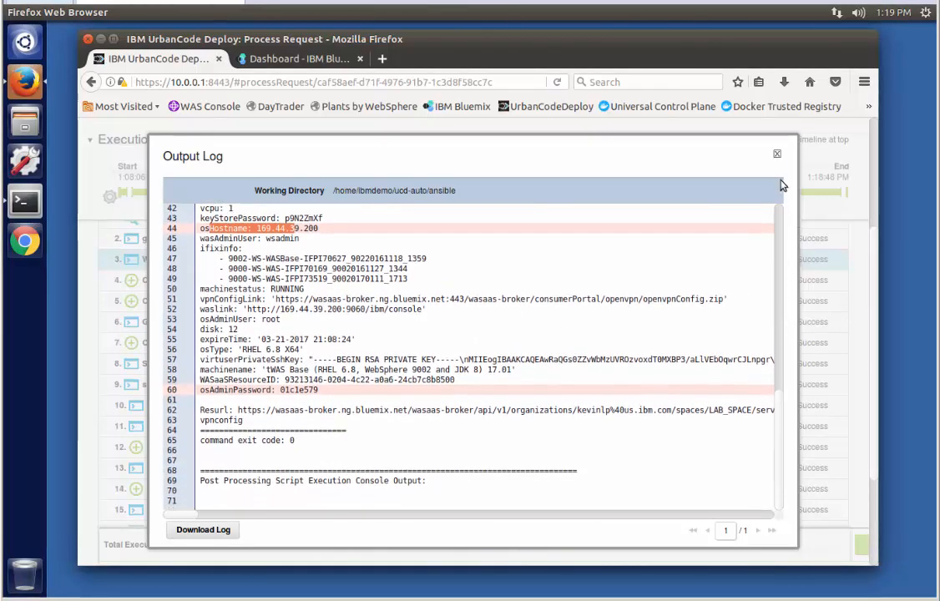
left_click(776, 157)
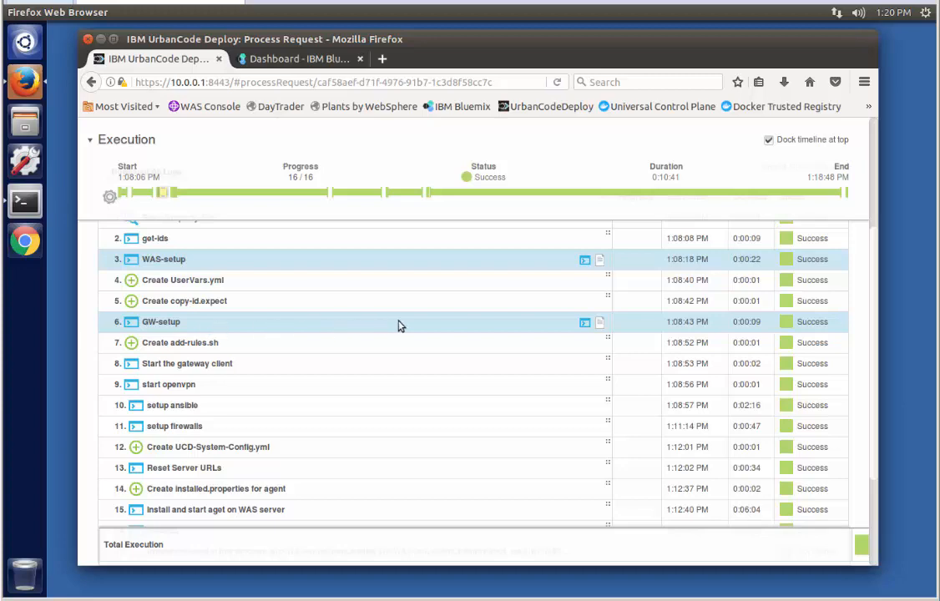
left_click(584, 325)
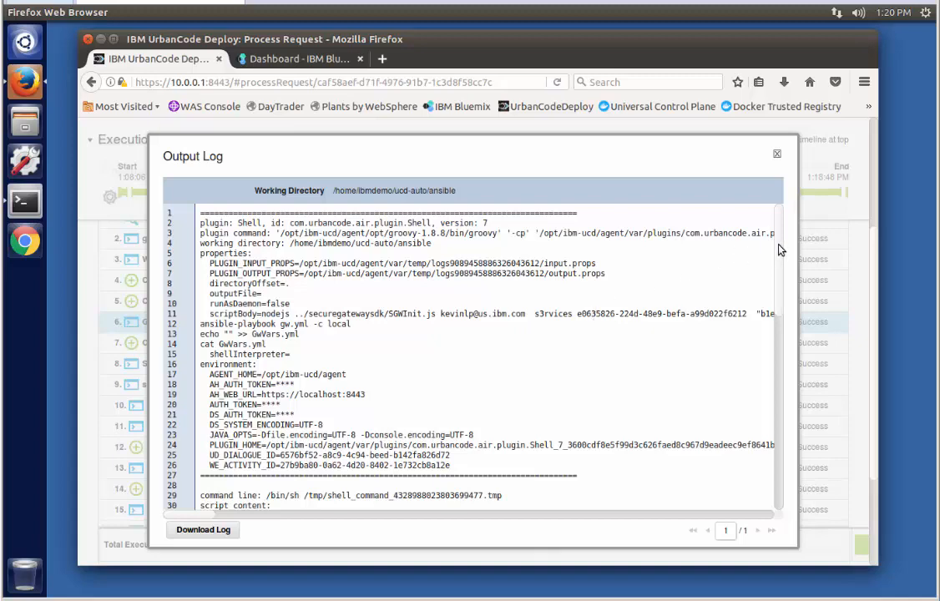
scroll(776, 259, "down", 3)
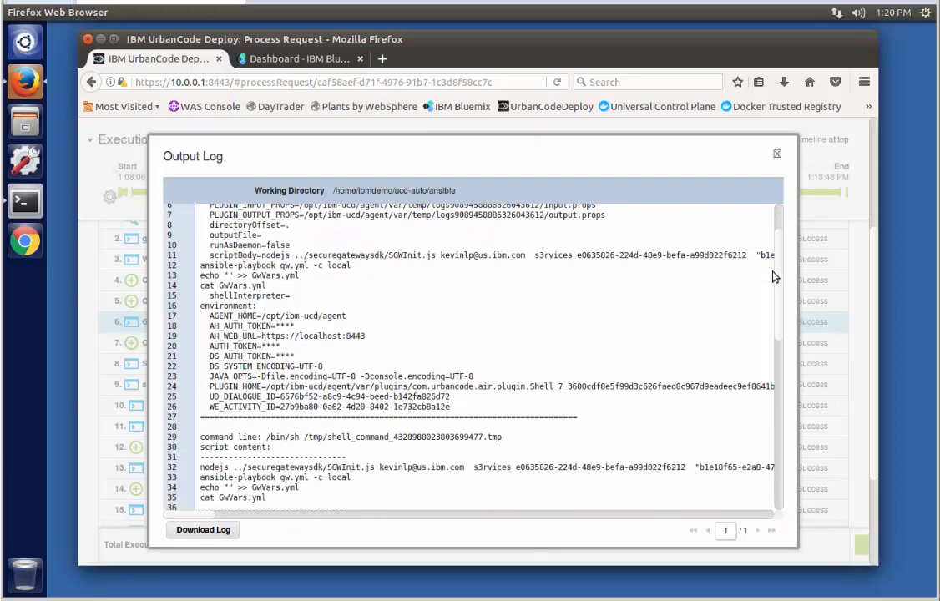
scroll(773, 276, "down", 5)
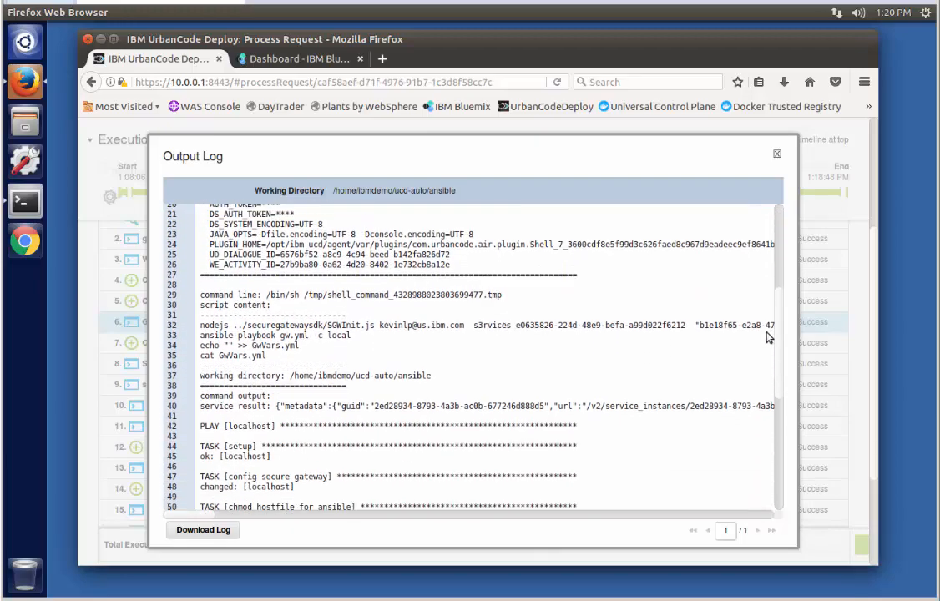
scroll(768, 337, "down", 2)
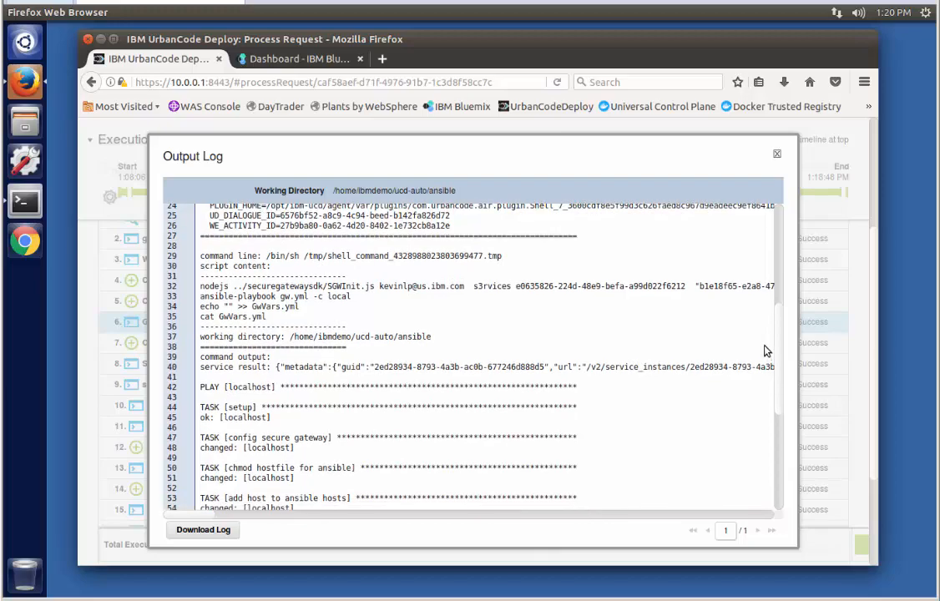
scroll(766, 351, "down", 5)
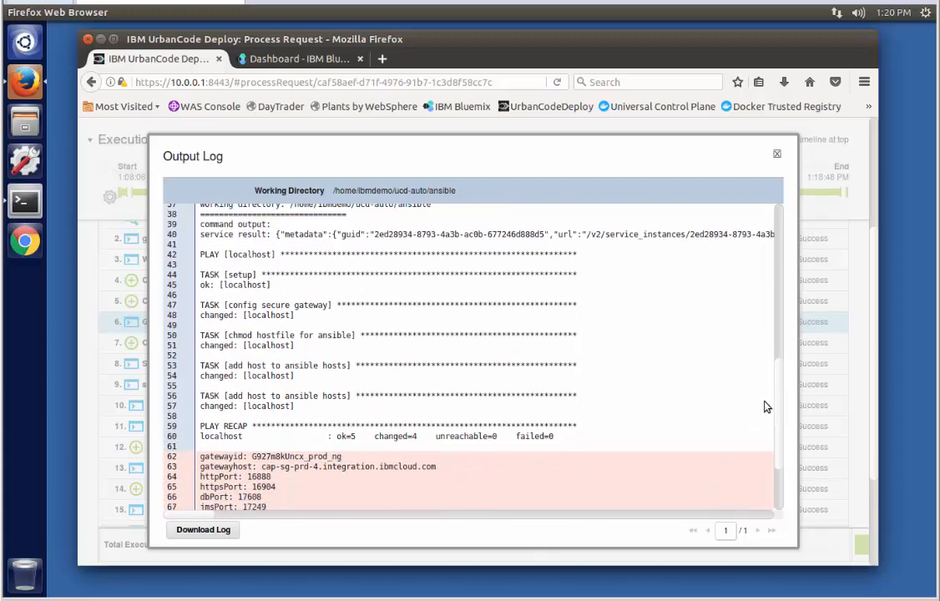
scroll(766, 407, "down", 4)
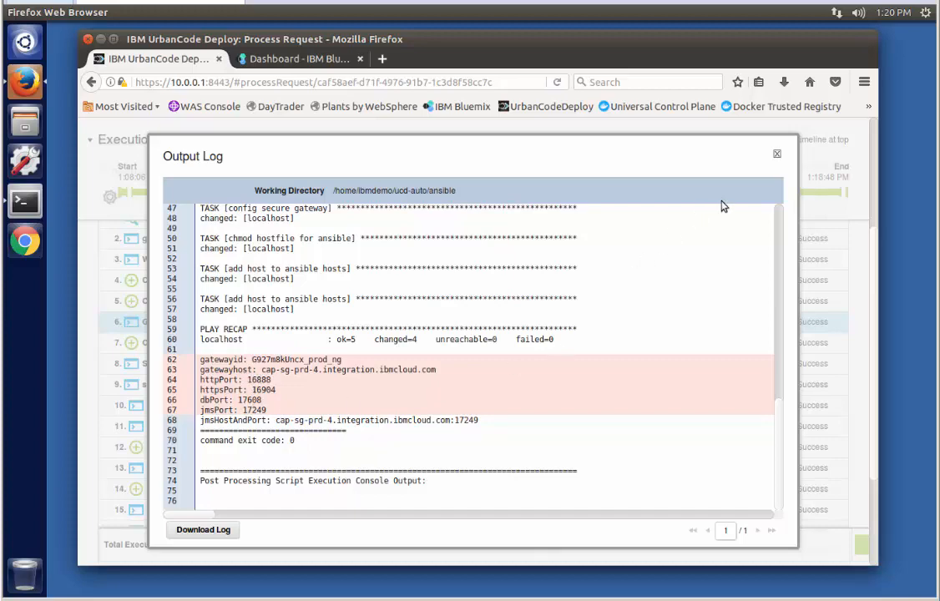
left_click(776, 158)
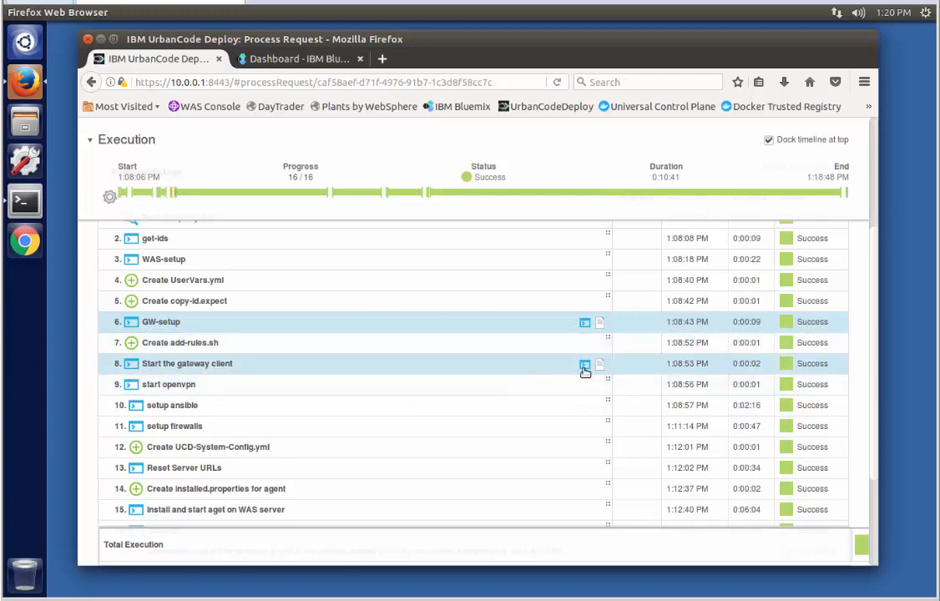
left_click(584, 365)
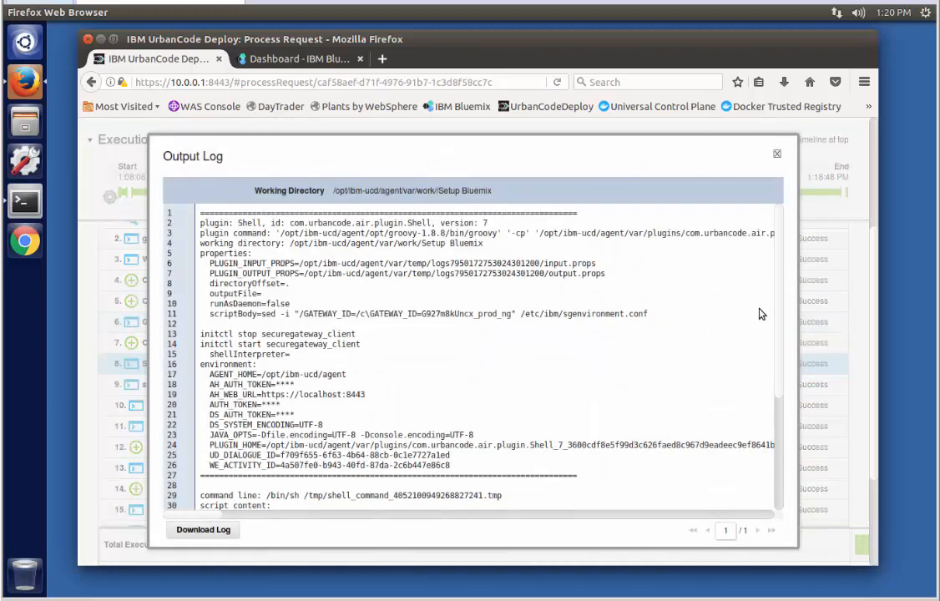
left_click_drag(772, 308, 775, 427)
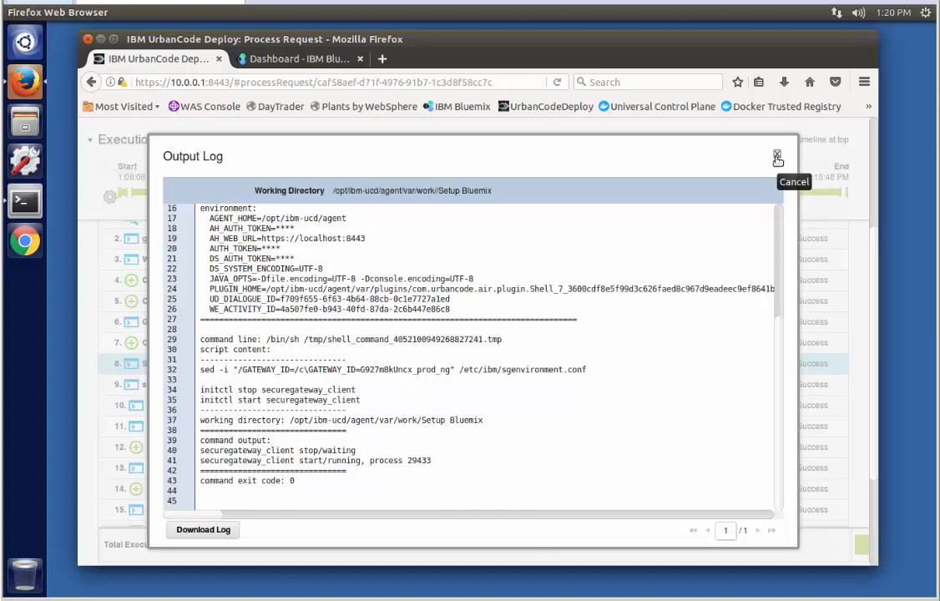
left_click(777, 159)
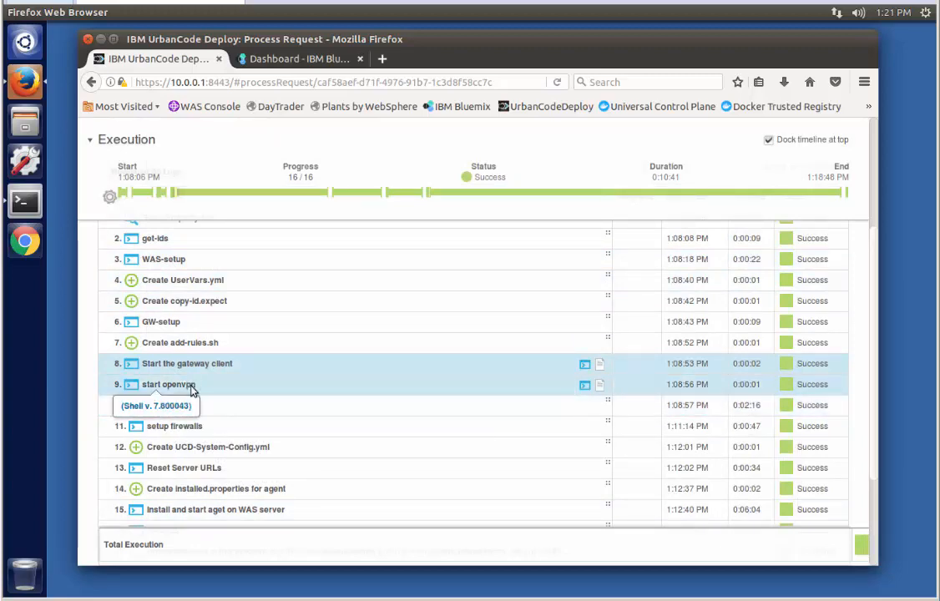
left_click(584, 385)
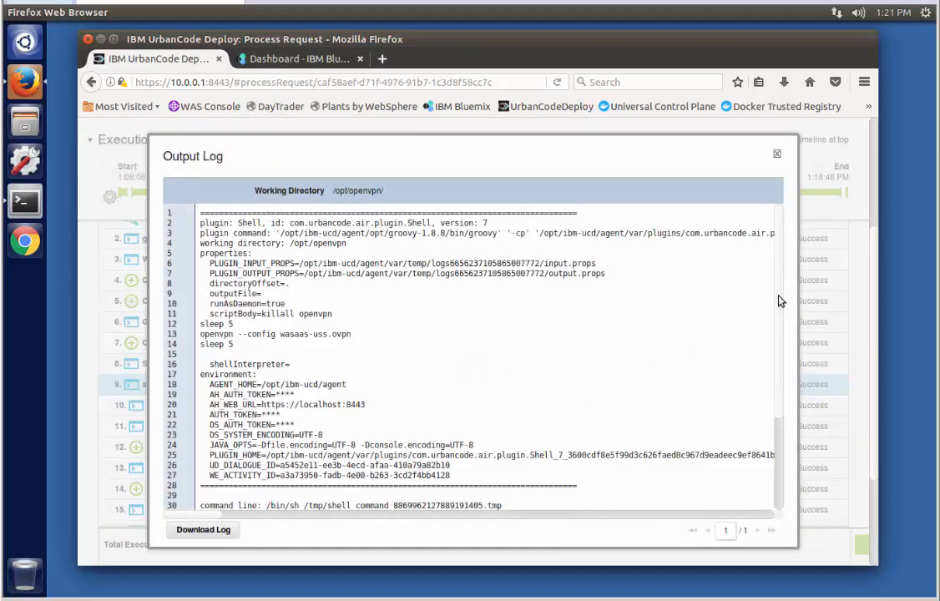
scroll(742, 392, "down", 4)
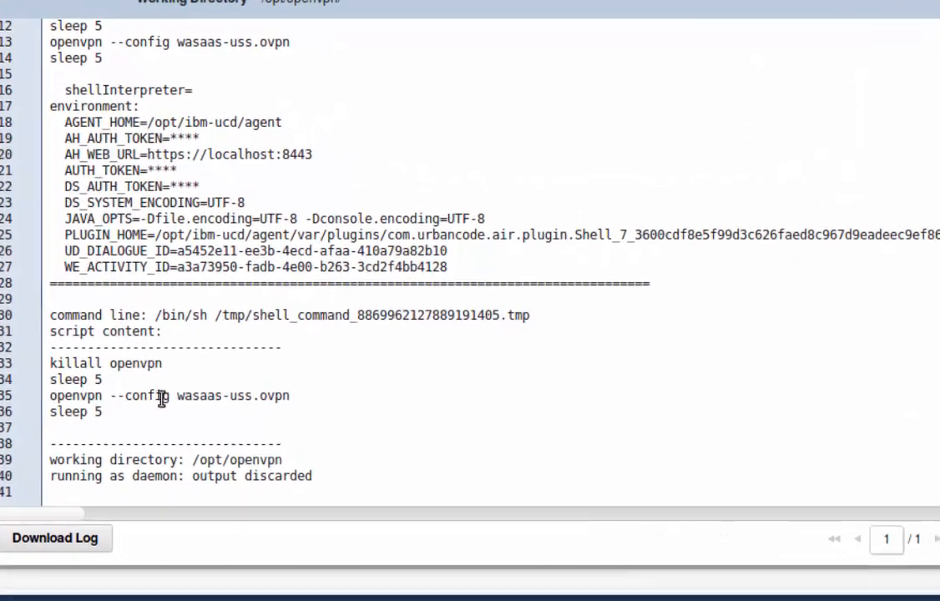
left_click_drag(56, 395, 288, 395)
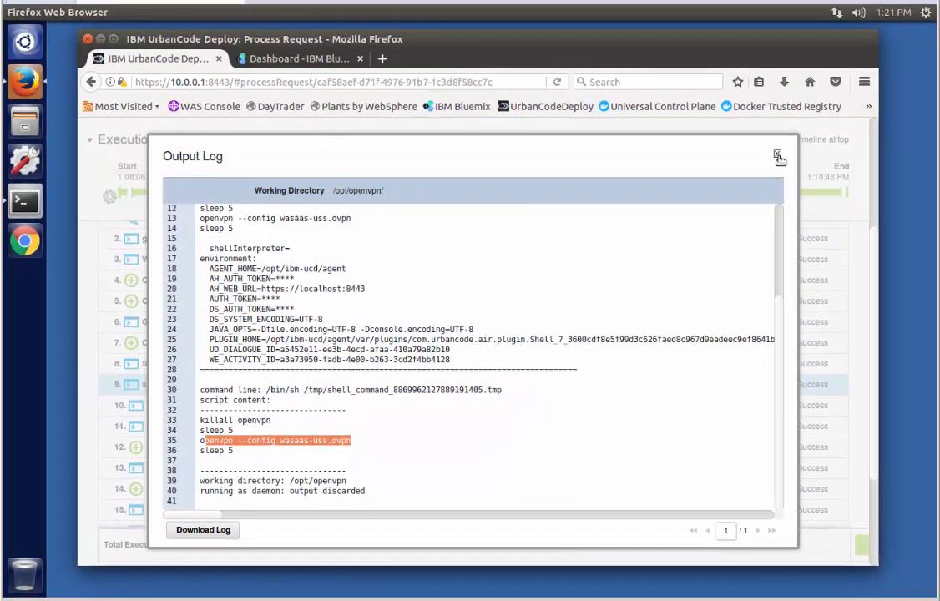
left_click(777, 157)
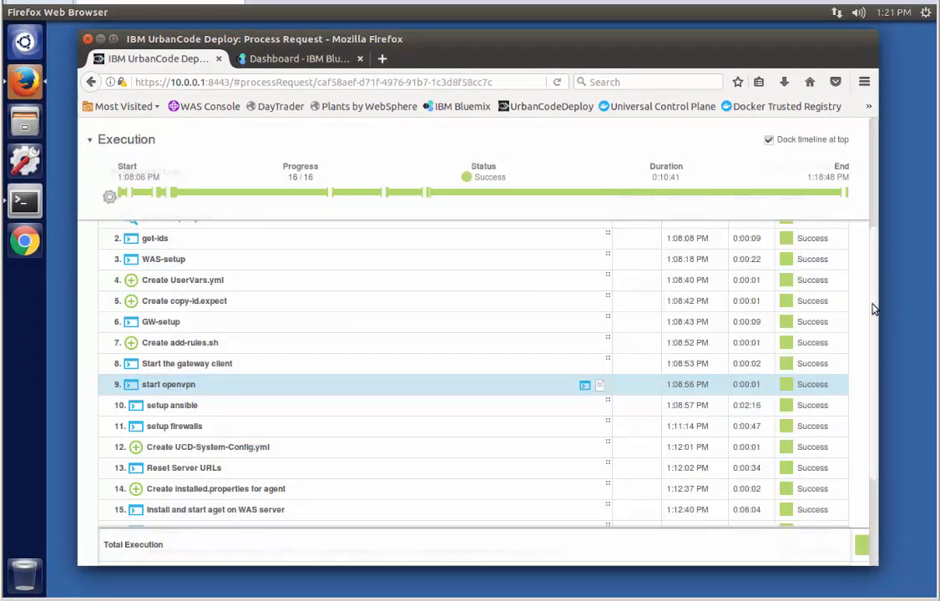
scroll(863, 377, "down", 3)
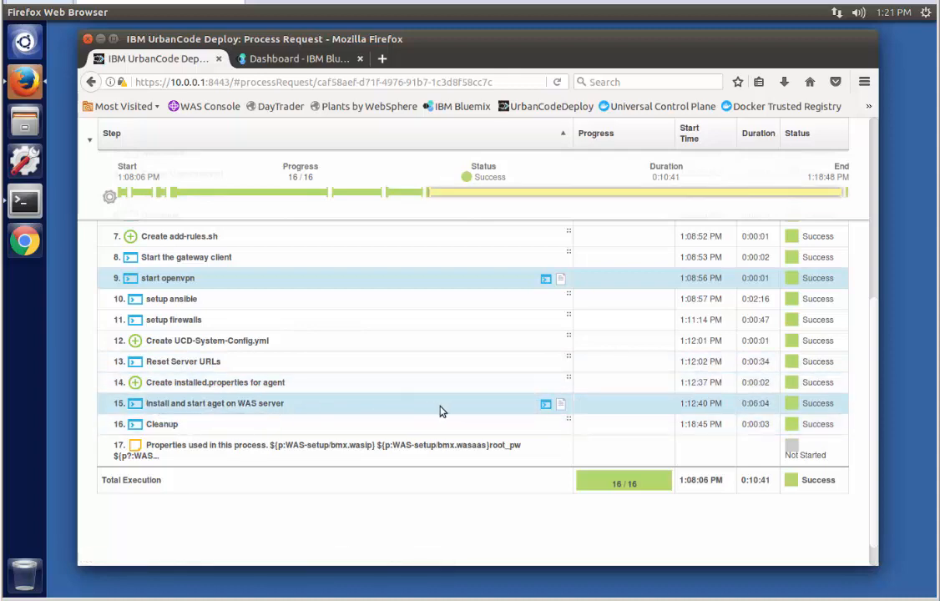
left_click(547, 404)
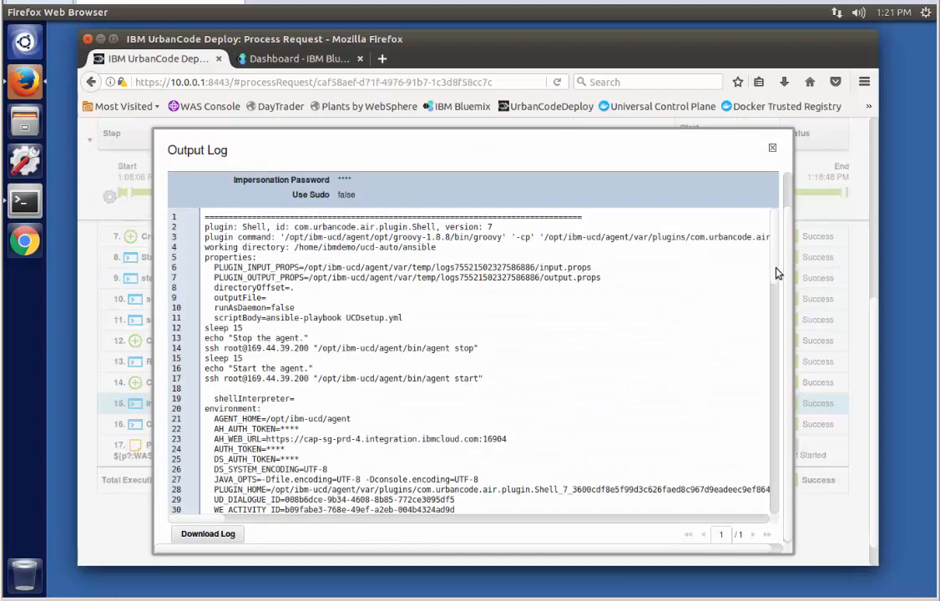
left_click_drag(776, 275, 756, 514)
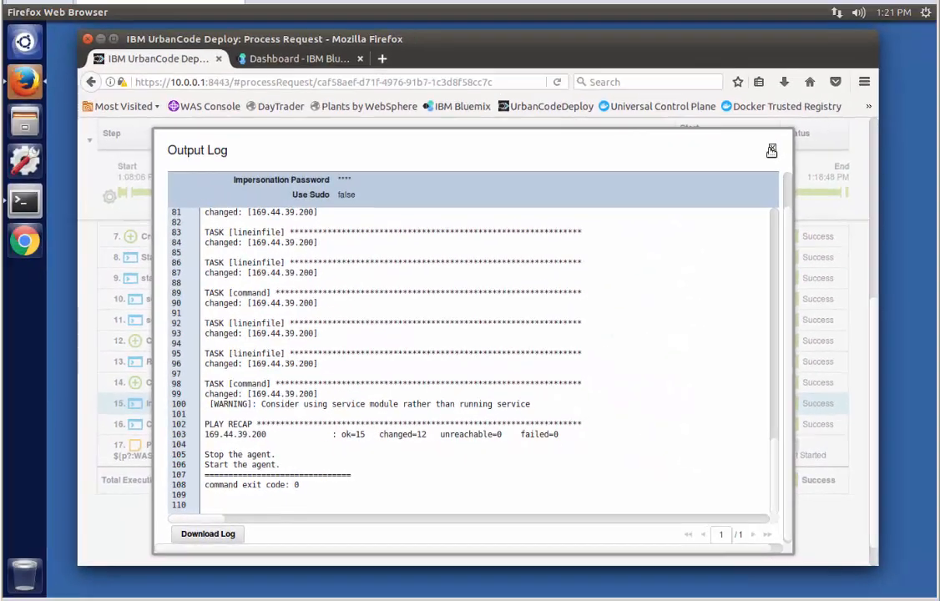
left_click(774, 149)
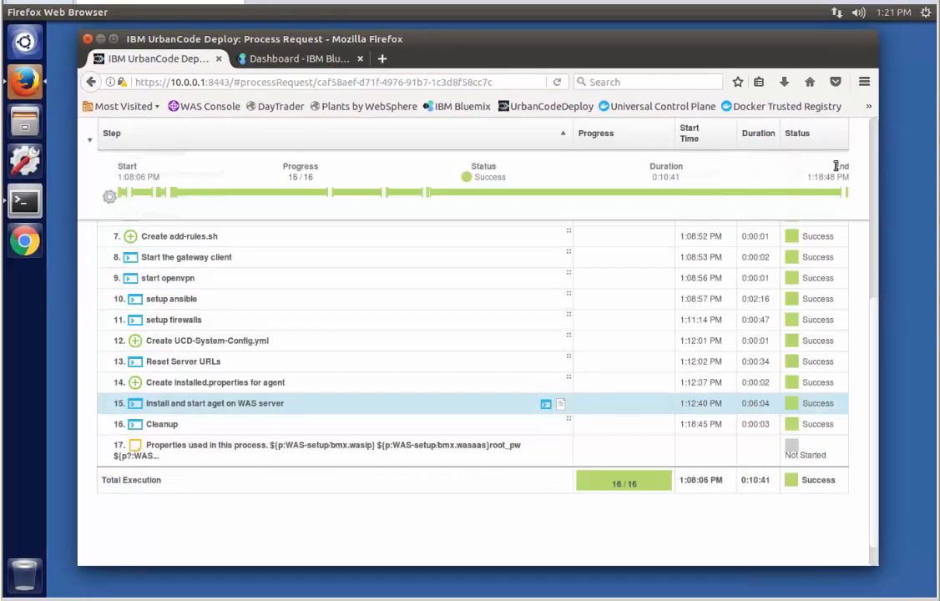
scroll(769, 131, "up", 5)
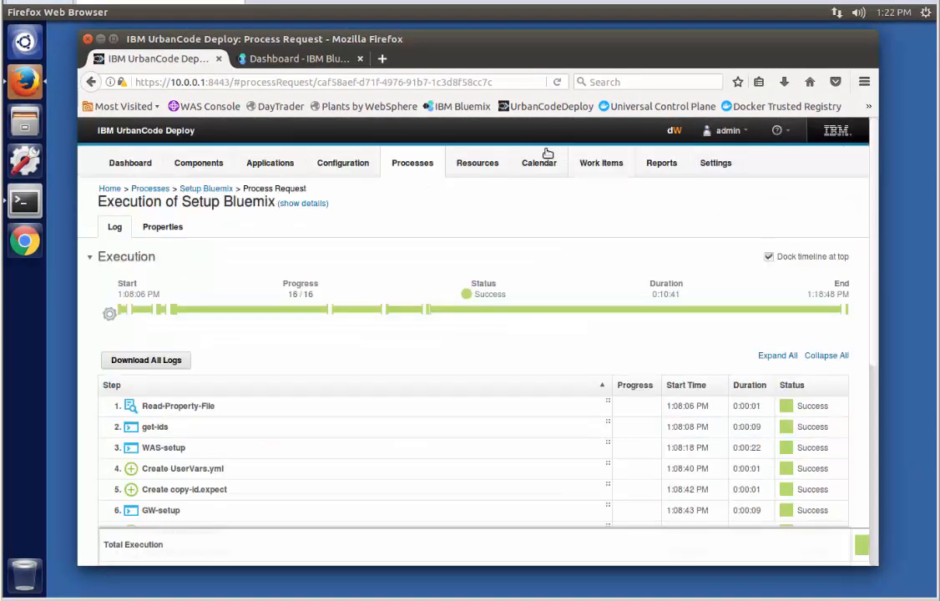
Check under Resources > Agents that the new WAS server agent is Online, then go to Bluemix
left_click(475, 167)
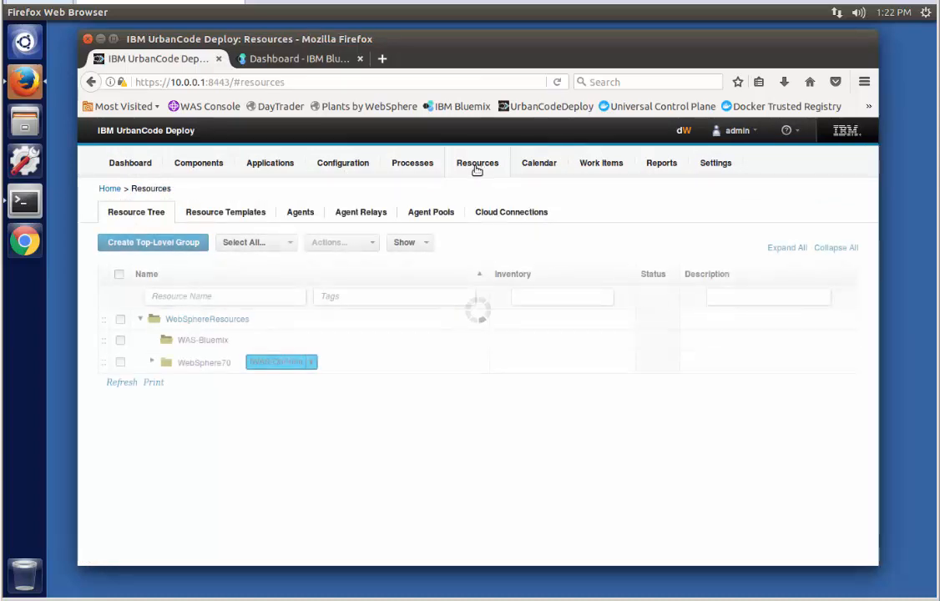
left_click(299, 215)
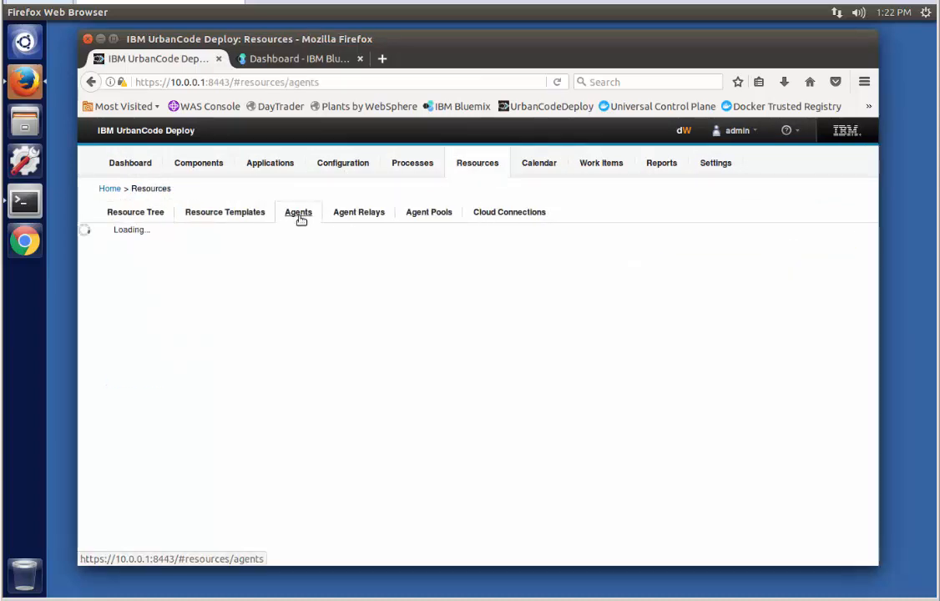
mouse_move(189, 329)
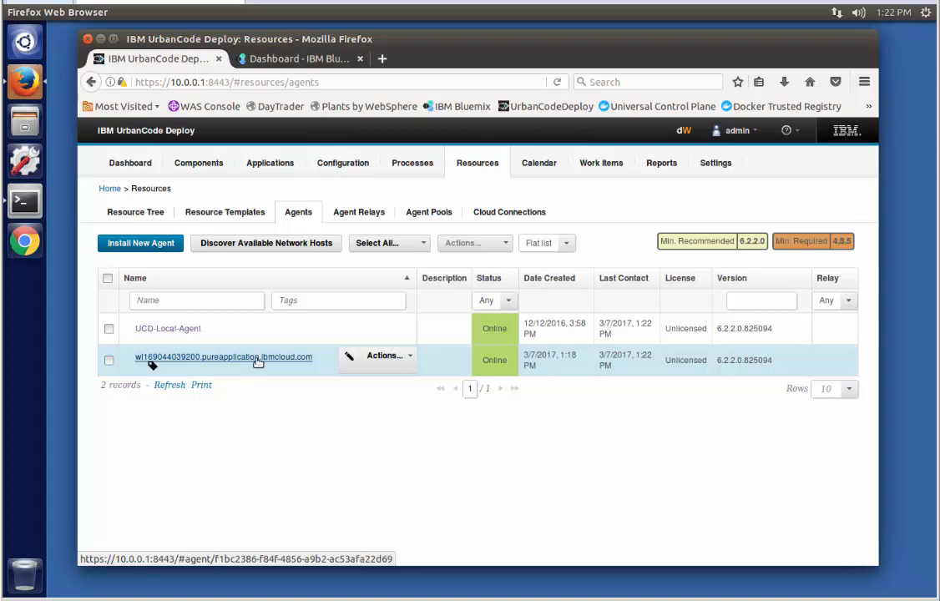
left_click(298, 60)
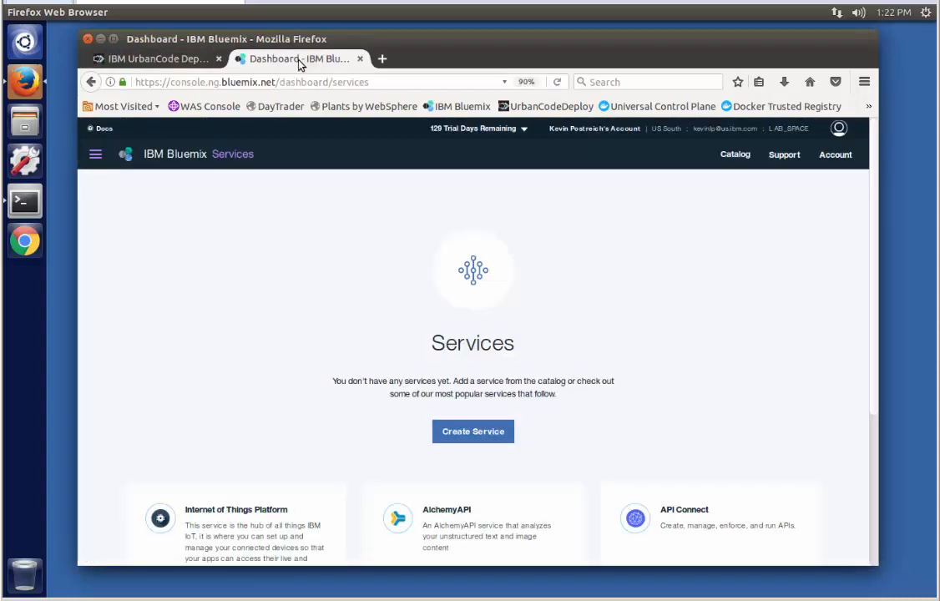
Reload Bluemix Services and open the WASaaSLab WebSphere Application Server service
left_click(559, 83)
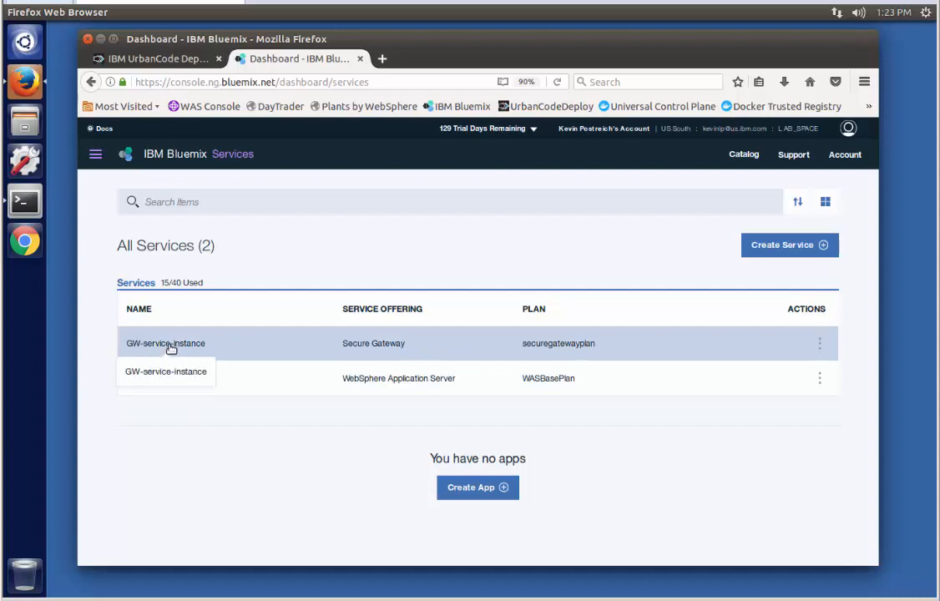
left_click(156, 379)
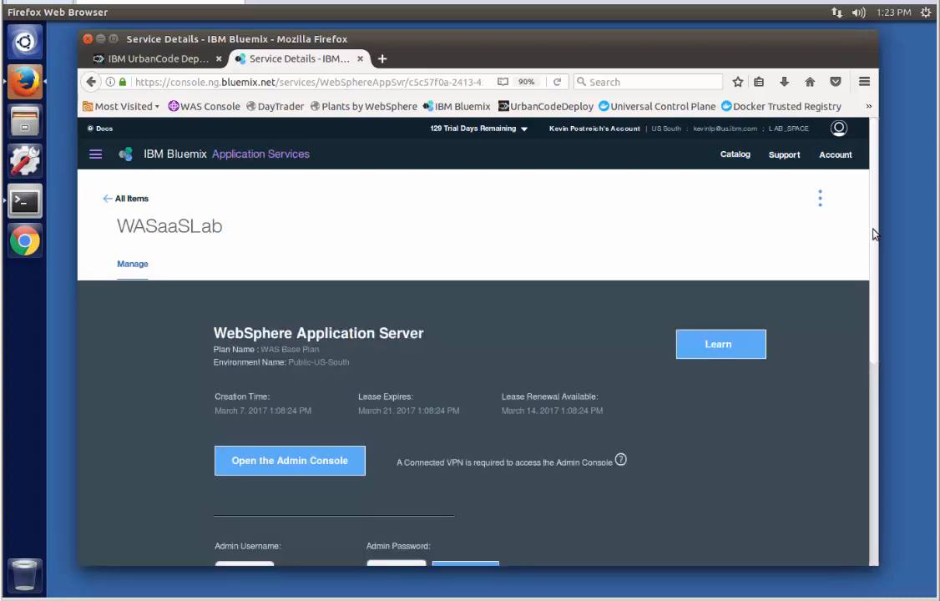
Reveal and select the WebSphere admin password on the WASaaSLab page
left_click_drag(875, 235, 877, 315)
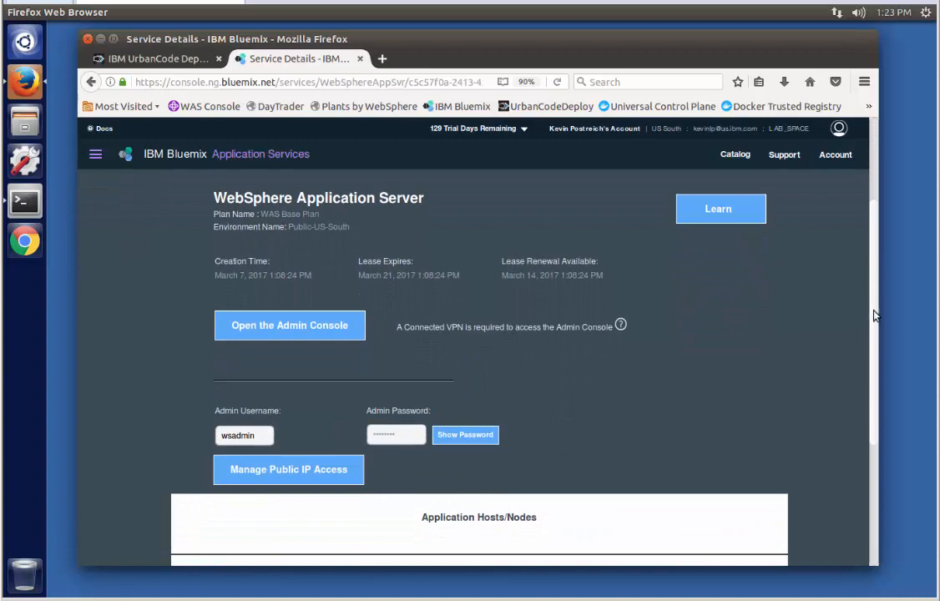
left_click(267, 330)
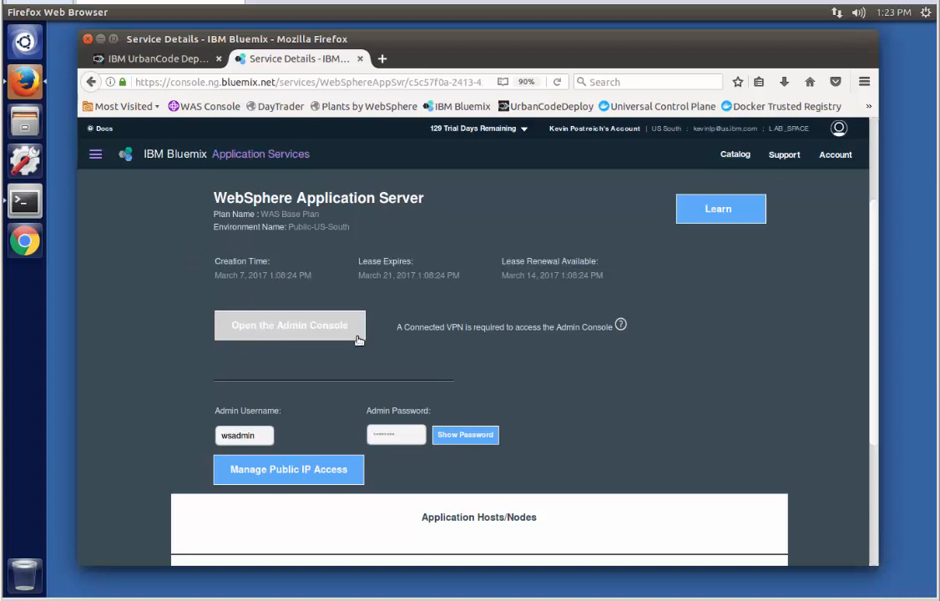
left_click(444, 435)
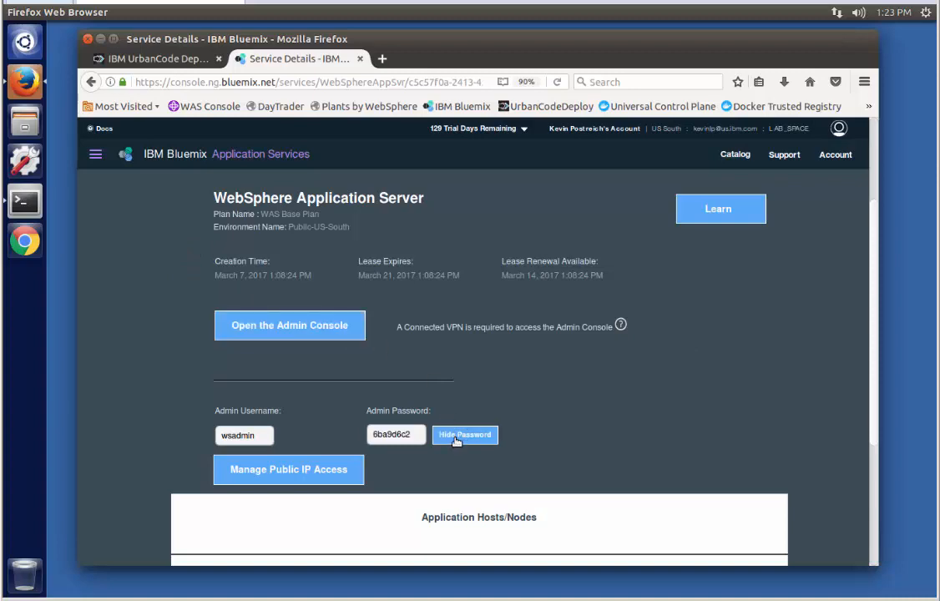
double_click(401, 437)
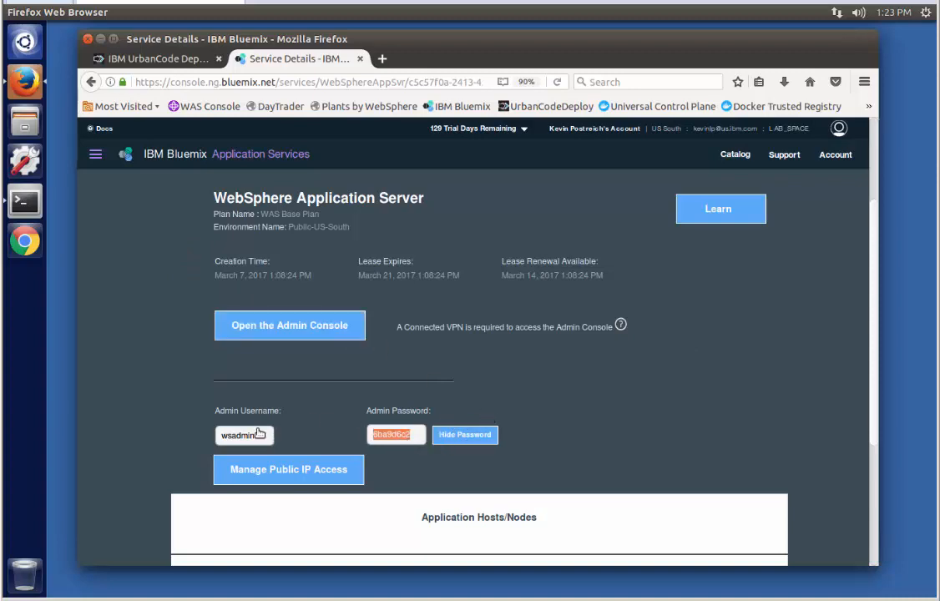
Reveal the Traditional WebSphere Base host's OS admin password and launch the admin console
left_click_drag(867, 389, 873, 501)
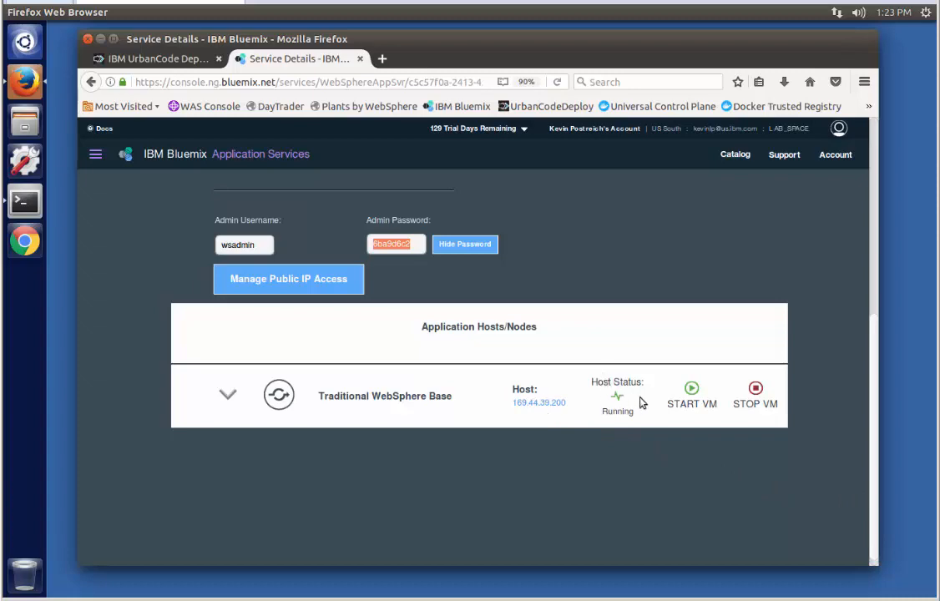
left_click(227, 394)
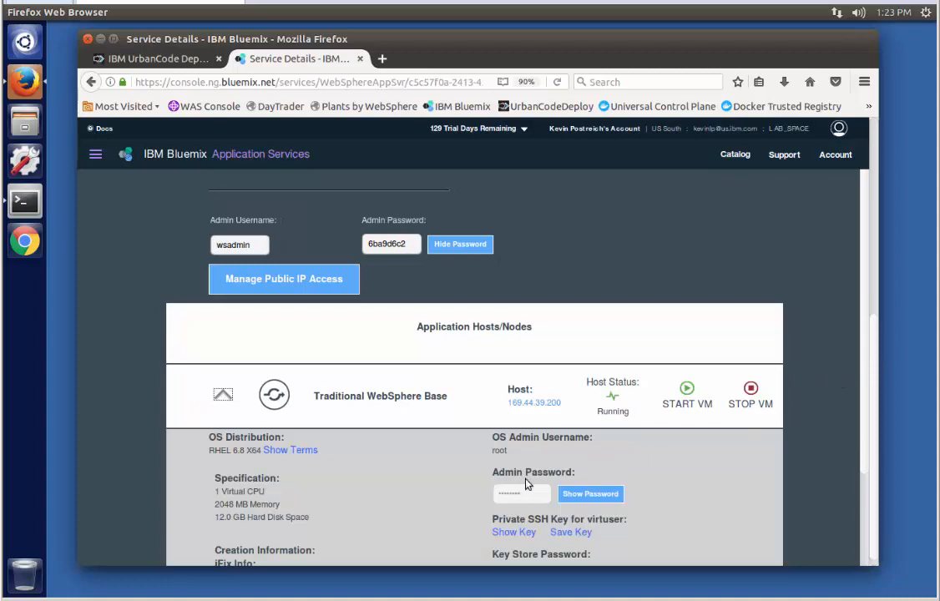
left_click(590, 493)
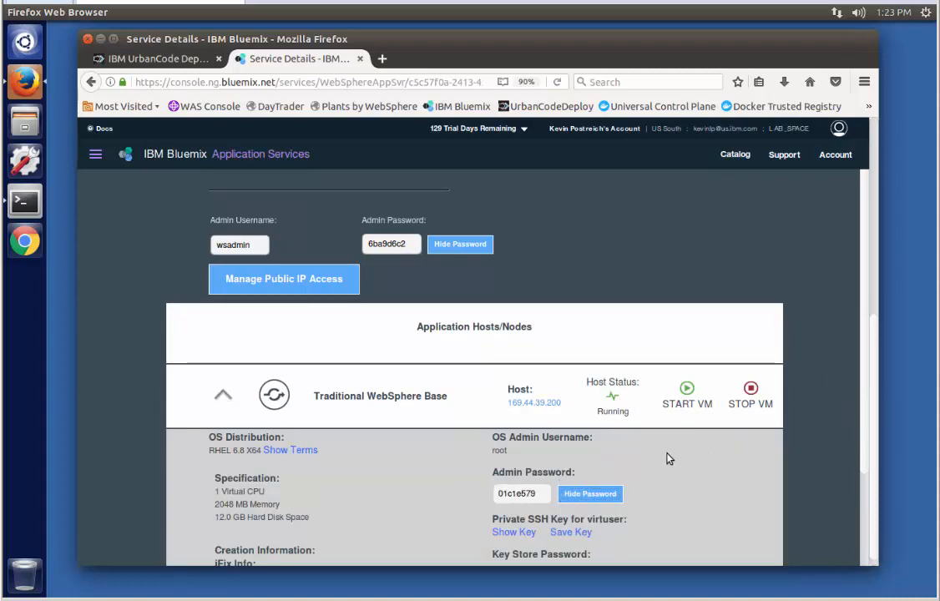
left_click_drag(877, 362, 888, 244)
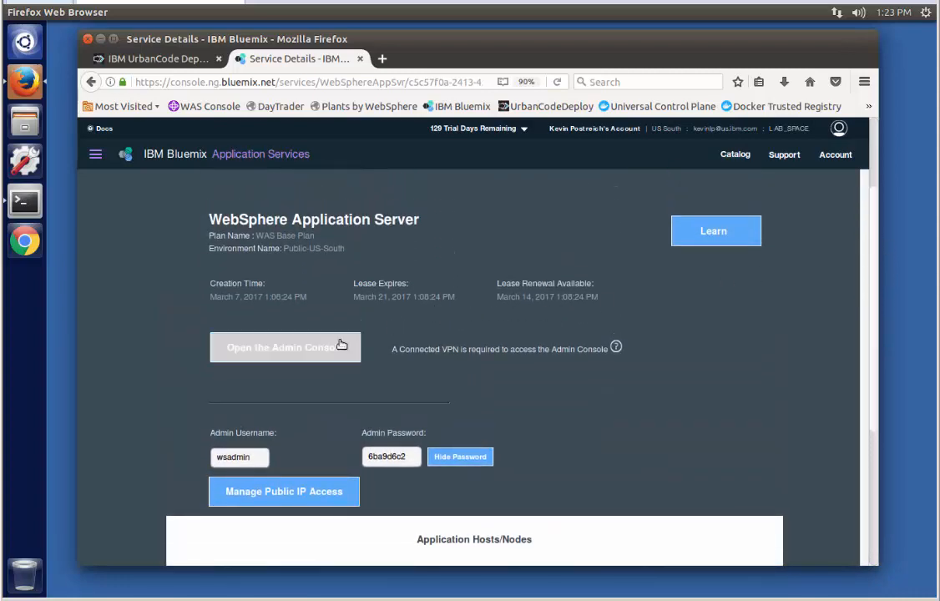
left_click(283, 350)
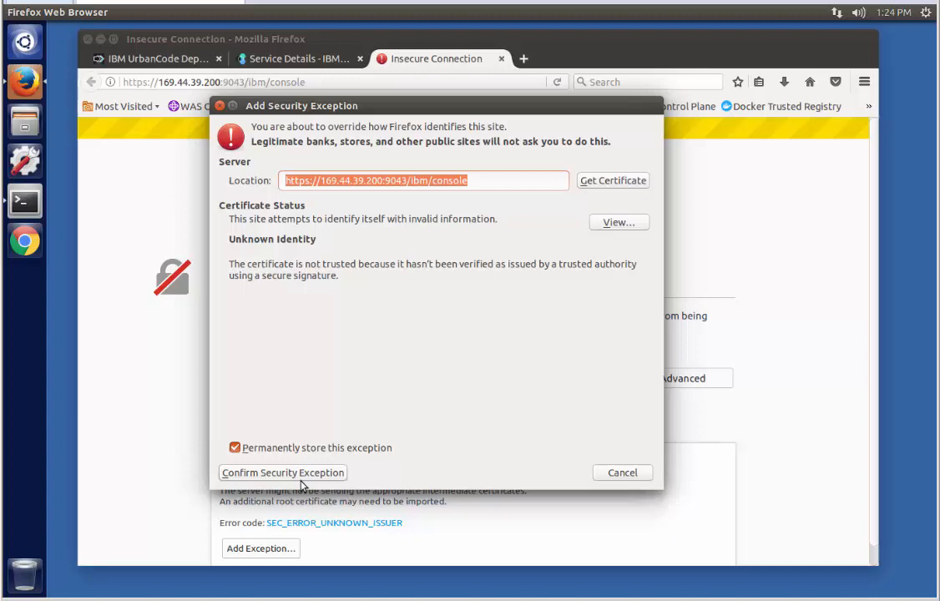
Accept the certificate warning, log in to the WebSphere console with the admin password, and return to Bluemix
left_click(243, 474)
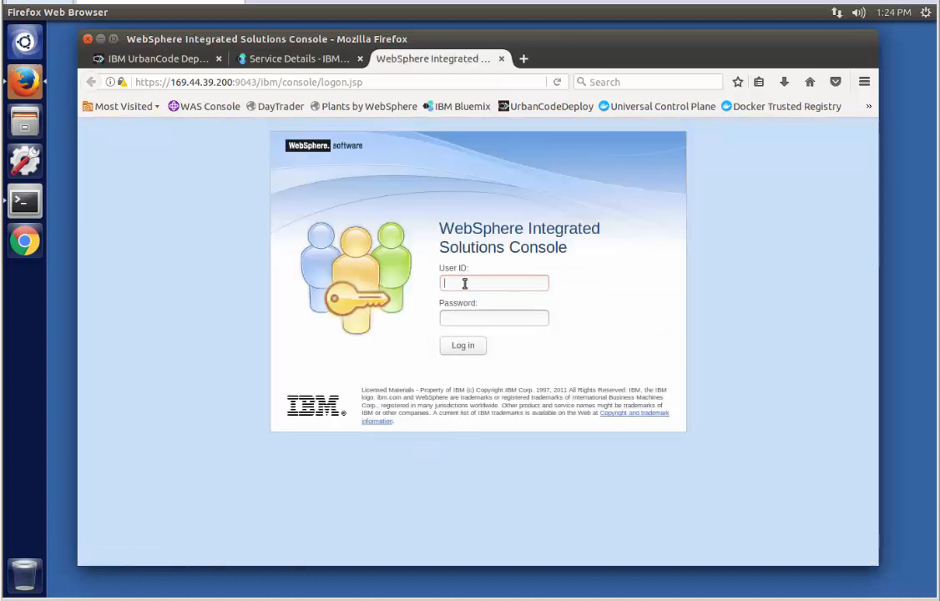
type("wsadmin")
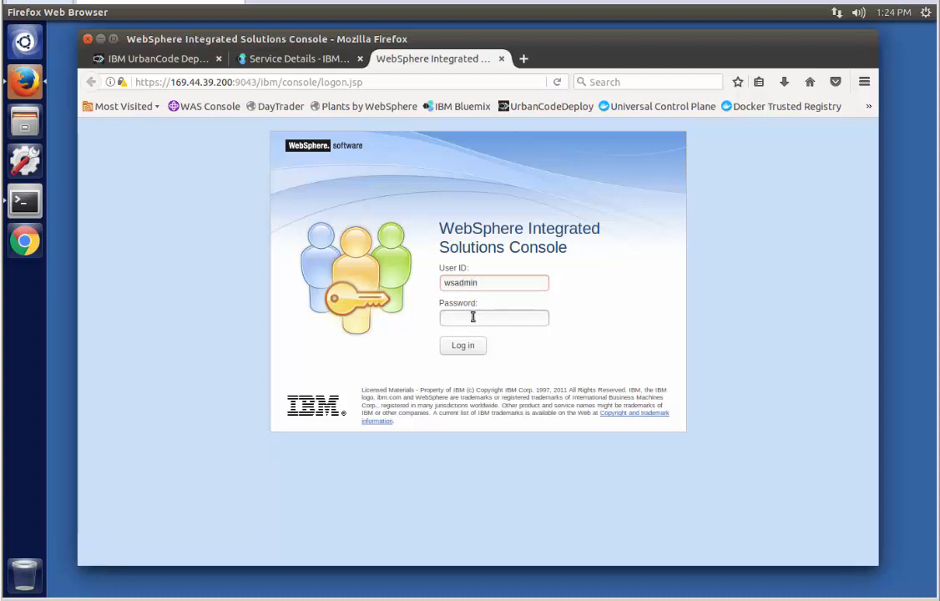
type("passw0rd")
left_click(463, 346)
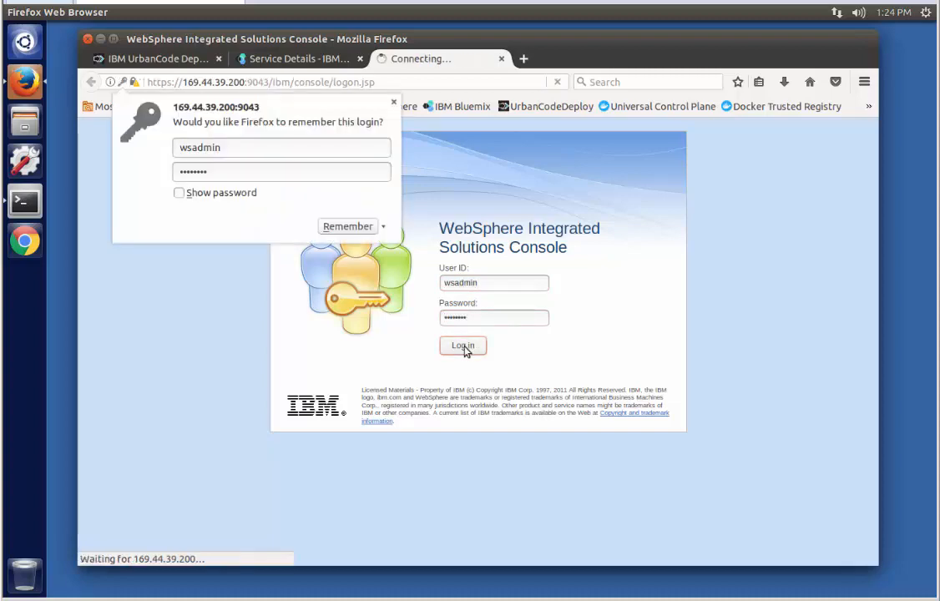
left_click(355, 225)
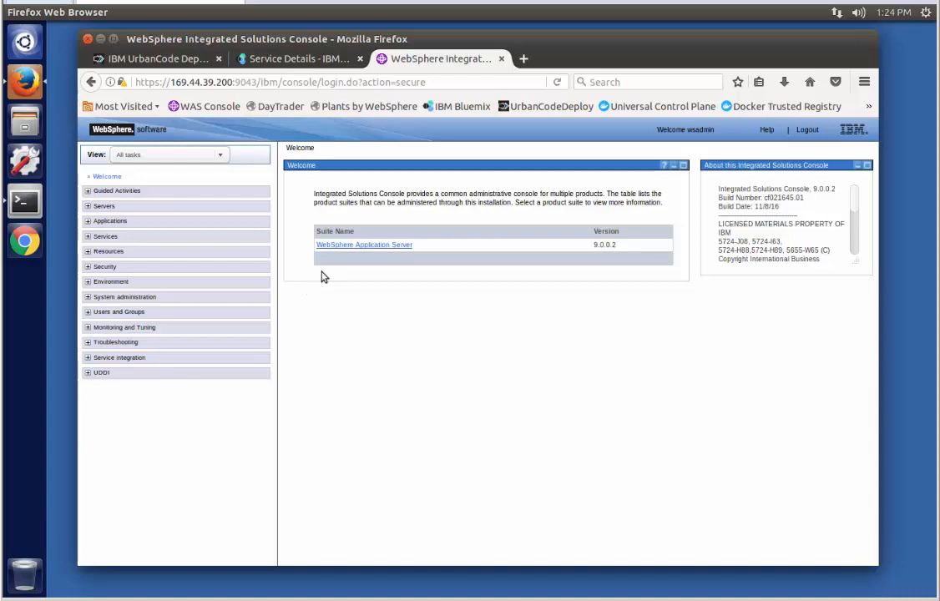
left_click(300, 58)
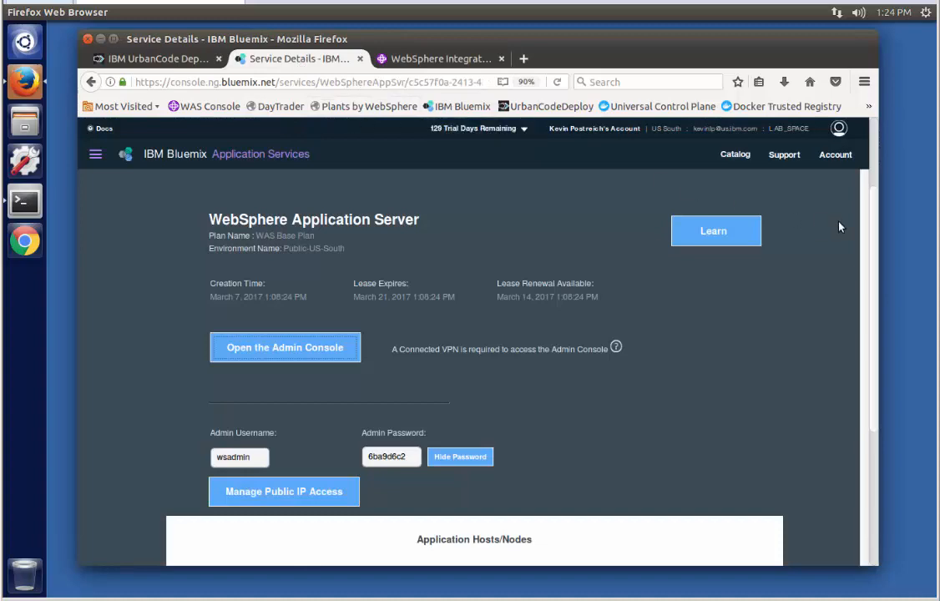
From All Items, open the GW-service-instance Secure Gateway dashboard
scroll(769, 198, "up", 3)
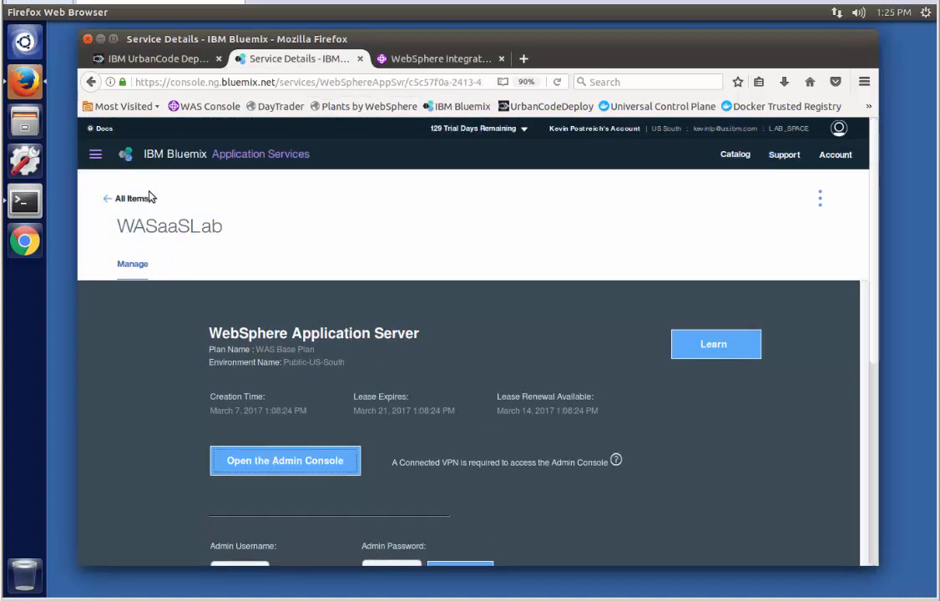
left_click(136, 198)
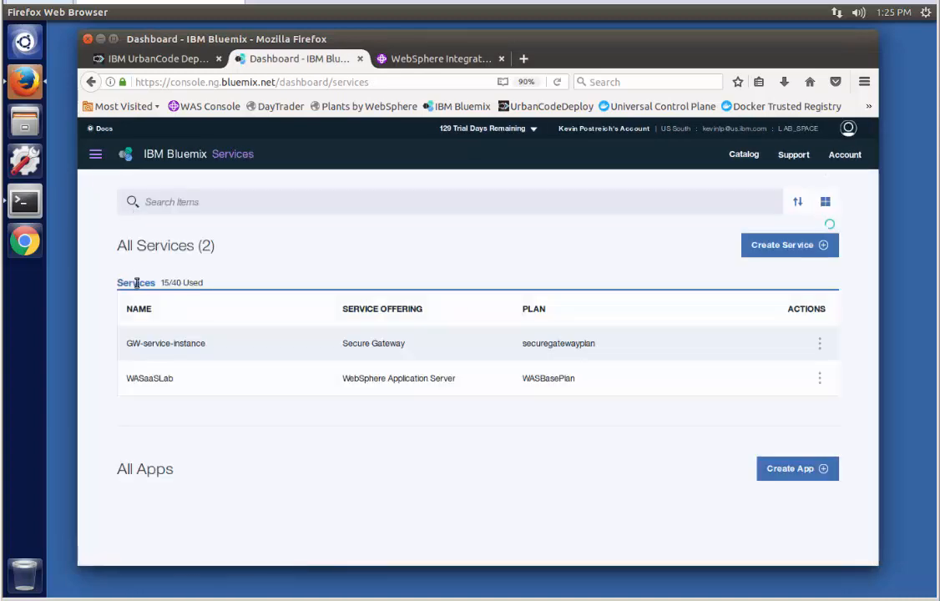
left_click(146, 346)
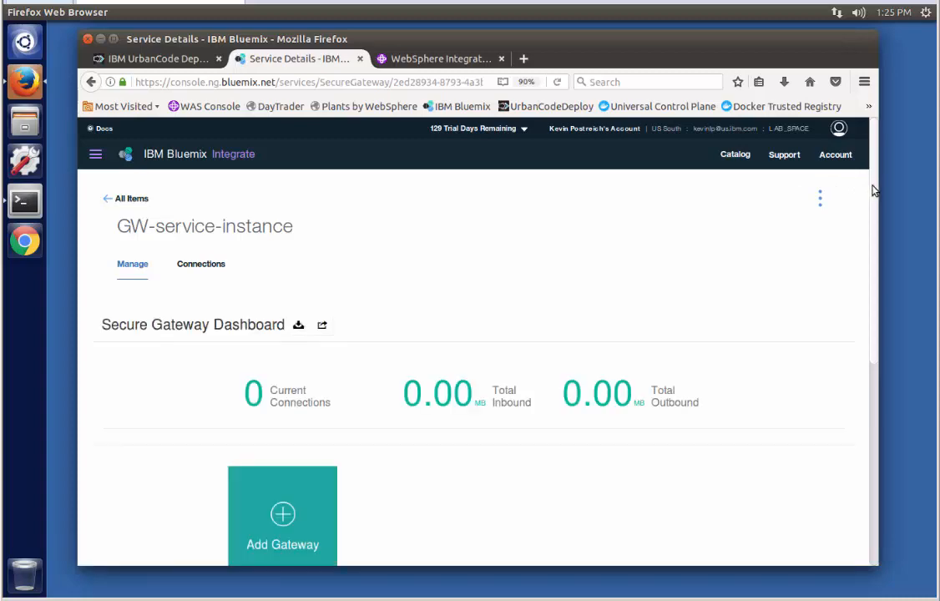
Open the ON_PREM_GATEWAY and view the UCD-DB destination's details (10.0.0.1:50000, TCP)
left_click_drag(872, 186, 873, 298)
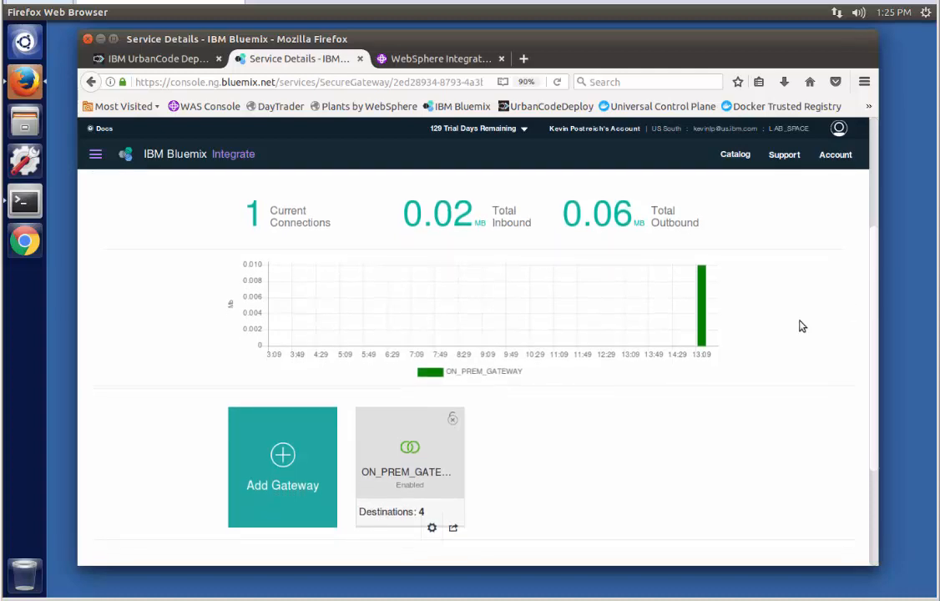
left_click(410, 448)
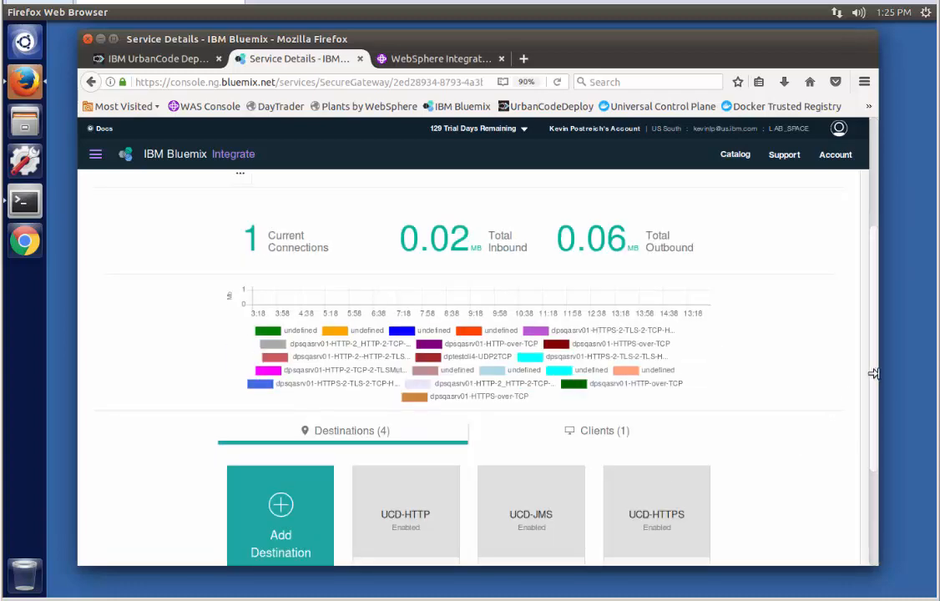
scroll(870, 382, "down", 3)
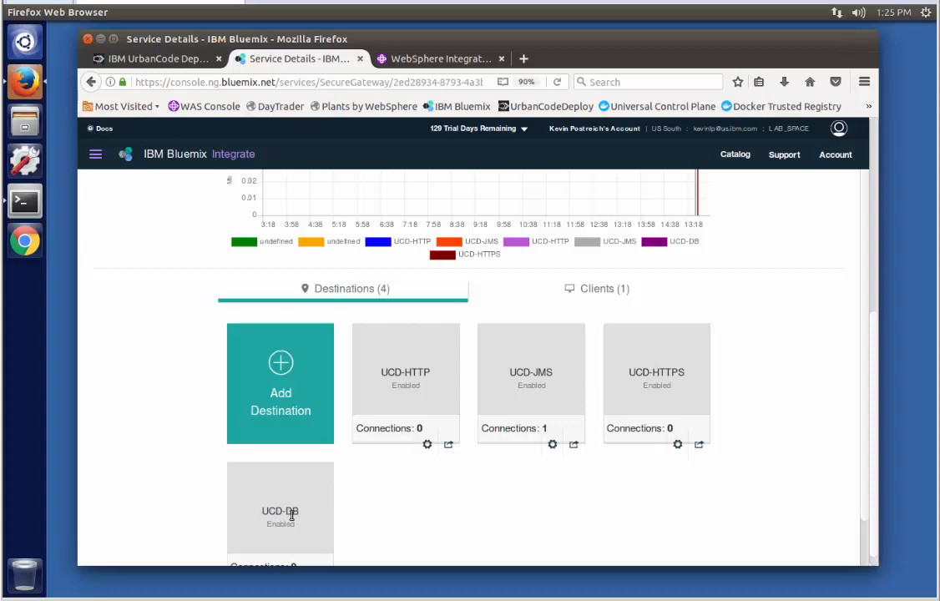
scroll(874, 380, "down", 1)
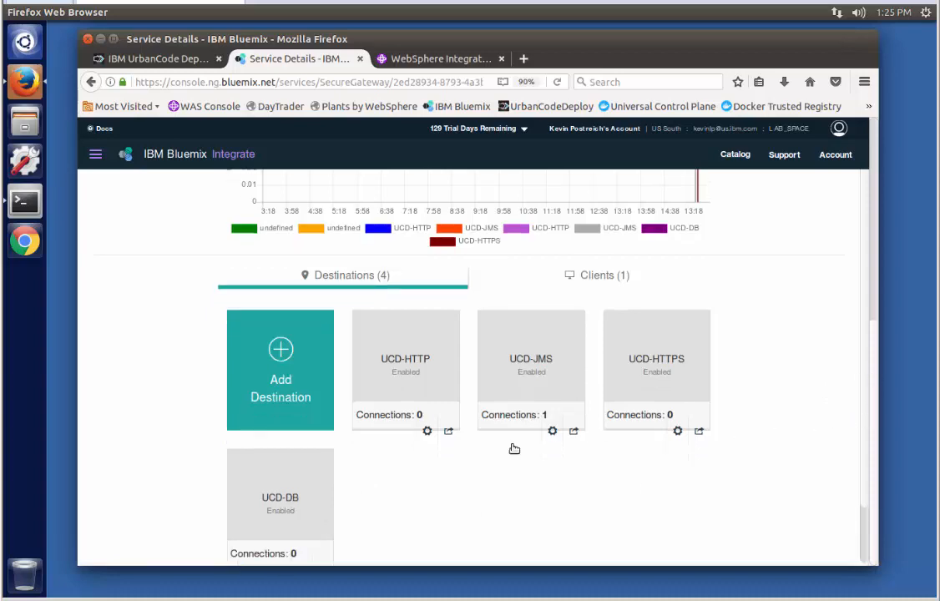
scroll(860, 438, "down", 3)
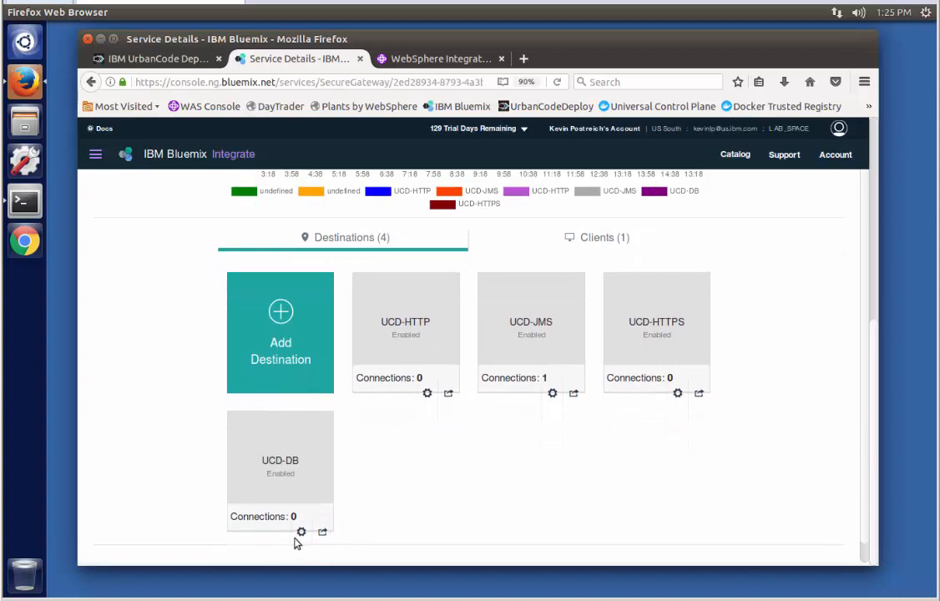
left_click(302, 533)
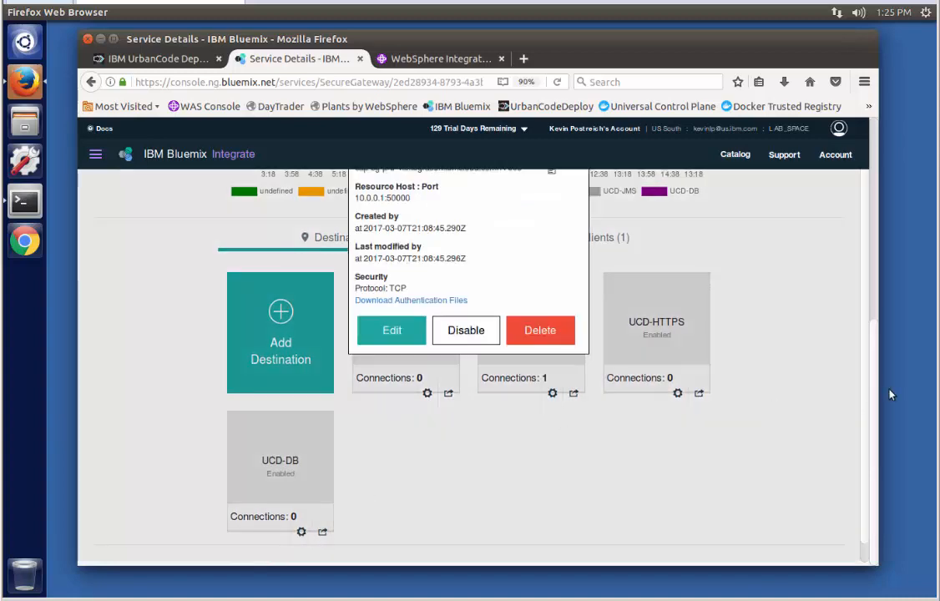
Highlight the UCD-DB cloud host address (port 17608) and resource port 50000, then close the popup
scroll(868, 326, "up", 3)
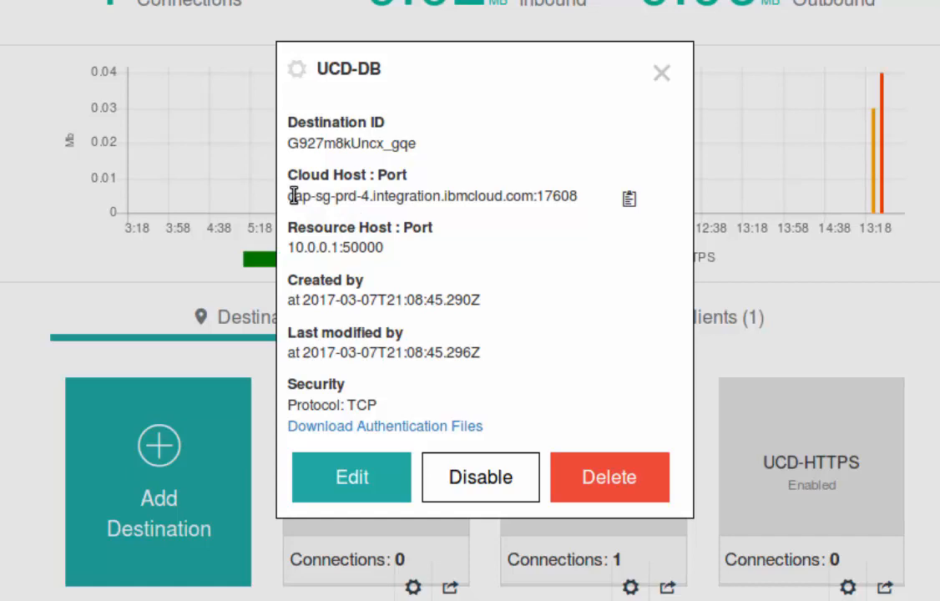
left_click_drag(290, 197, 575, 193)
left_click(580, 199)
left_click_drag(289, 247, 381, 242)
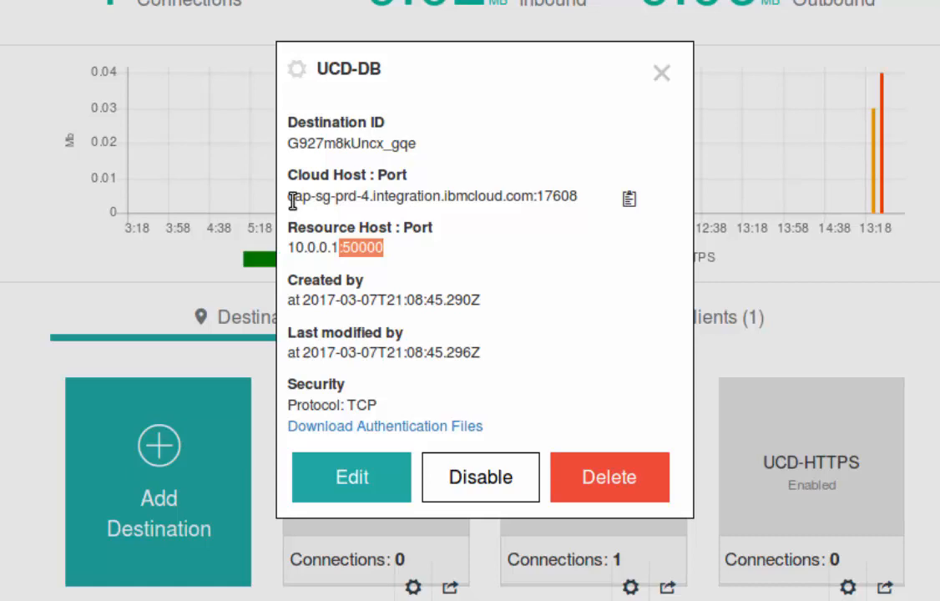
left_click(290, 192)
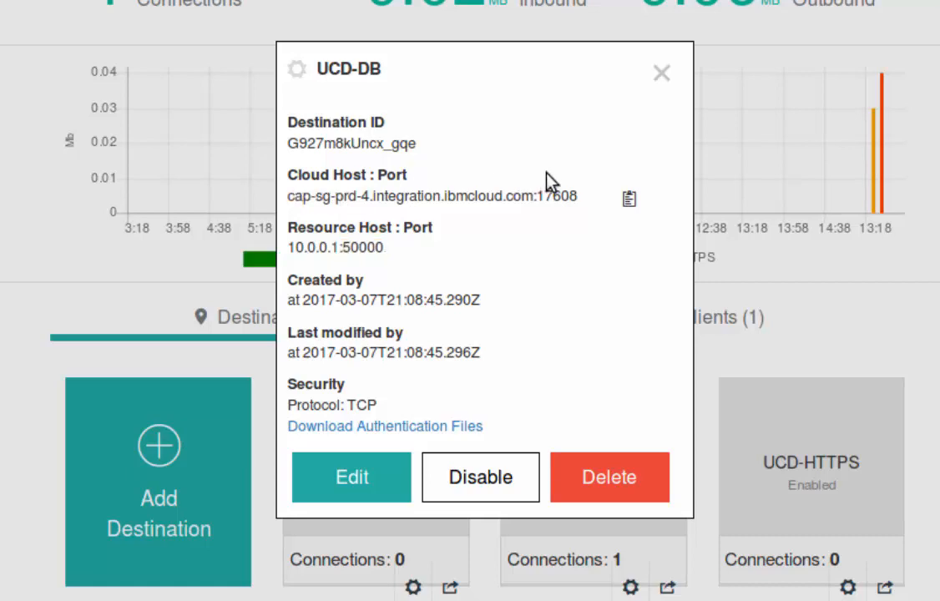
triple_click(577, 194)
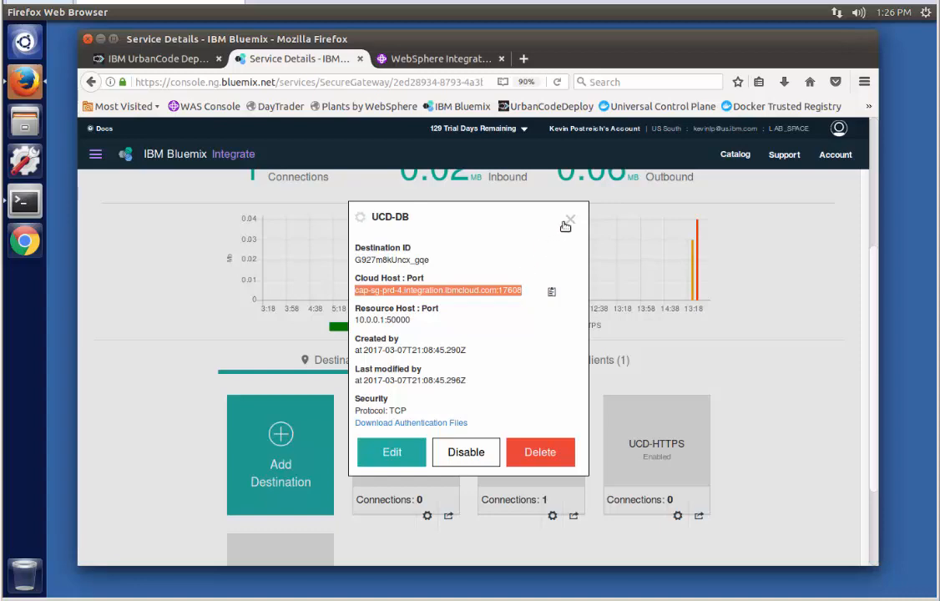
left_click(569, 222)
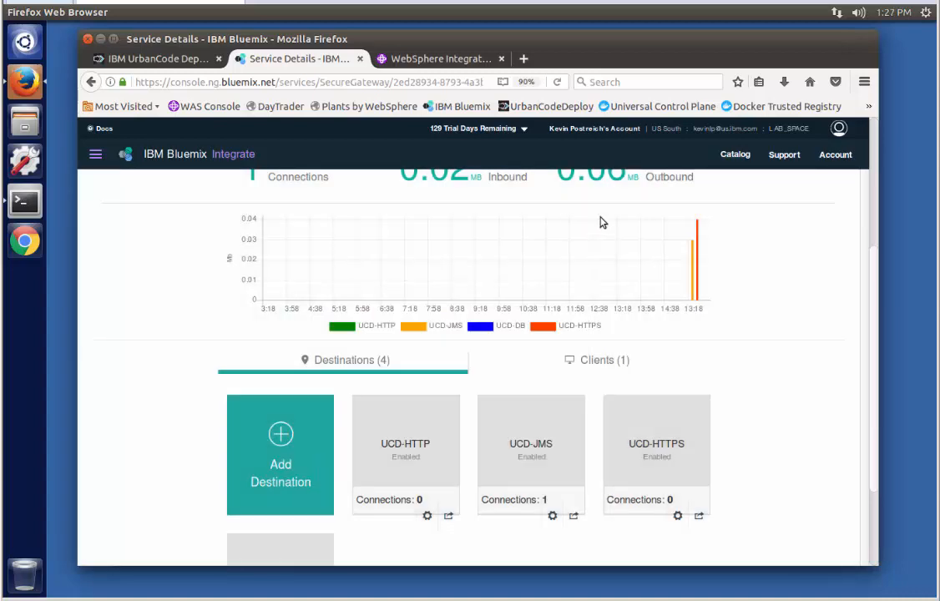